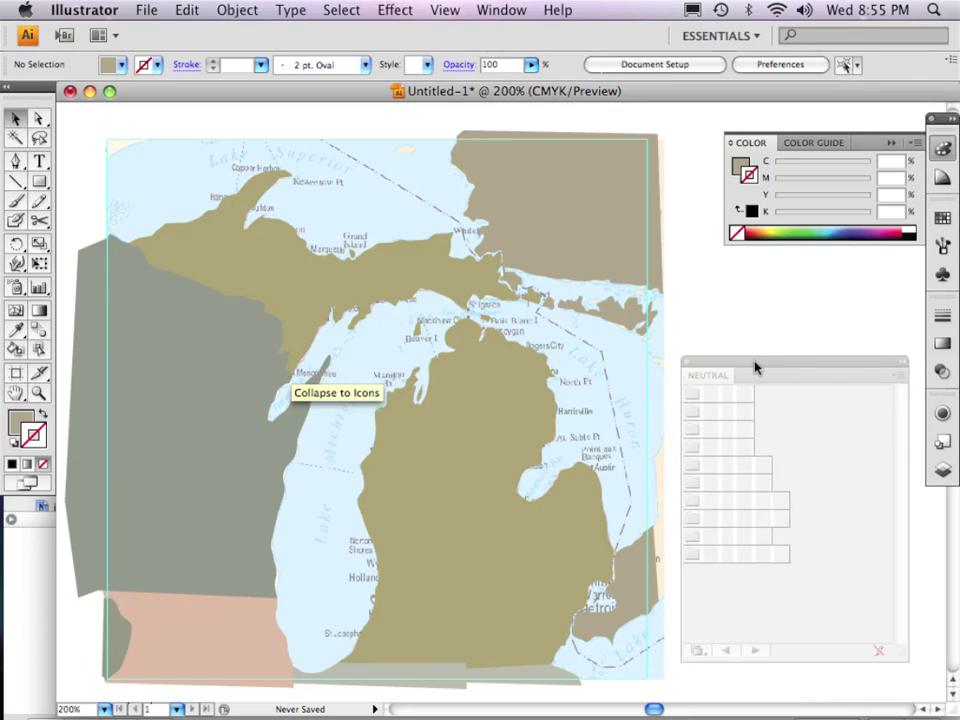
# - Trace the missing land corner at the map's upper-left with the Pen tool on the Other states layer
pyautogui.click(739, 325)
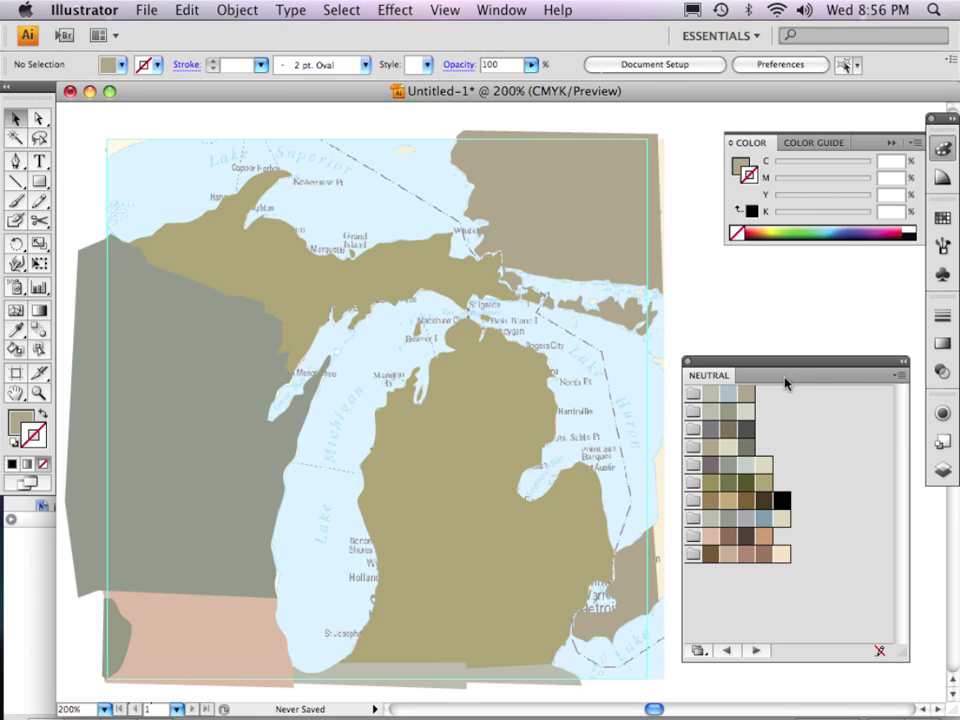
pyautogui.click(15, 160)
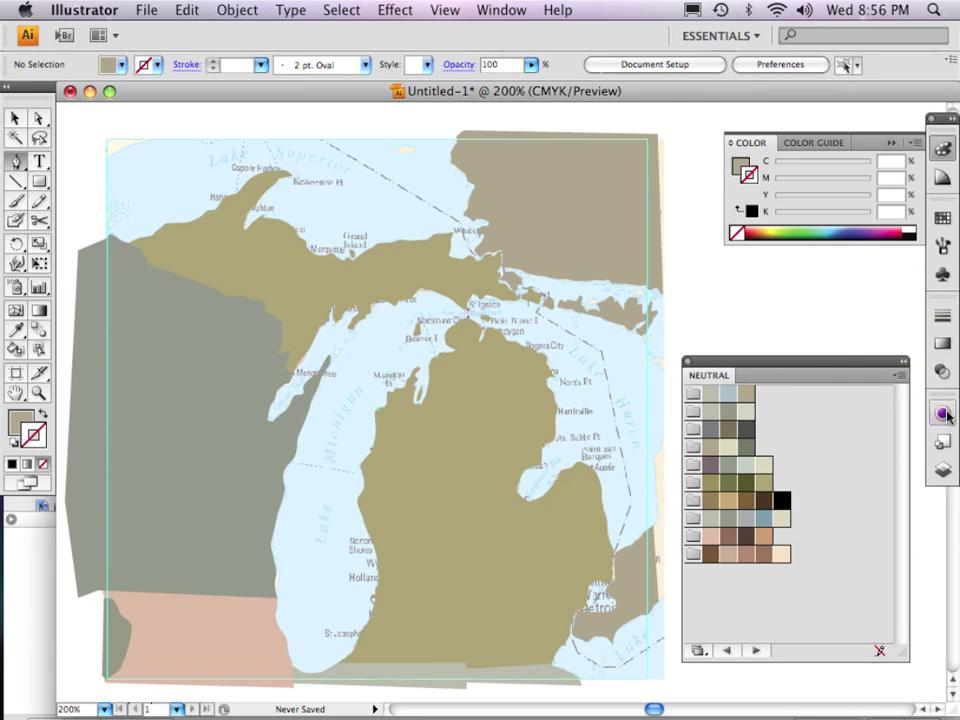
pyautogui.click(941, 474)
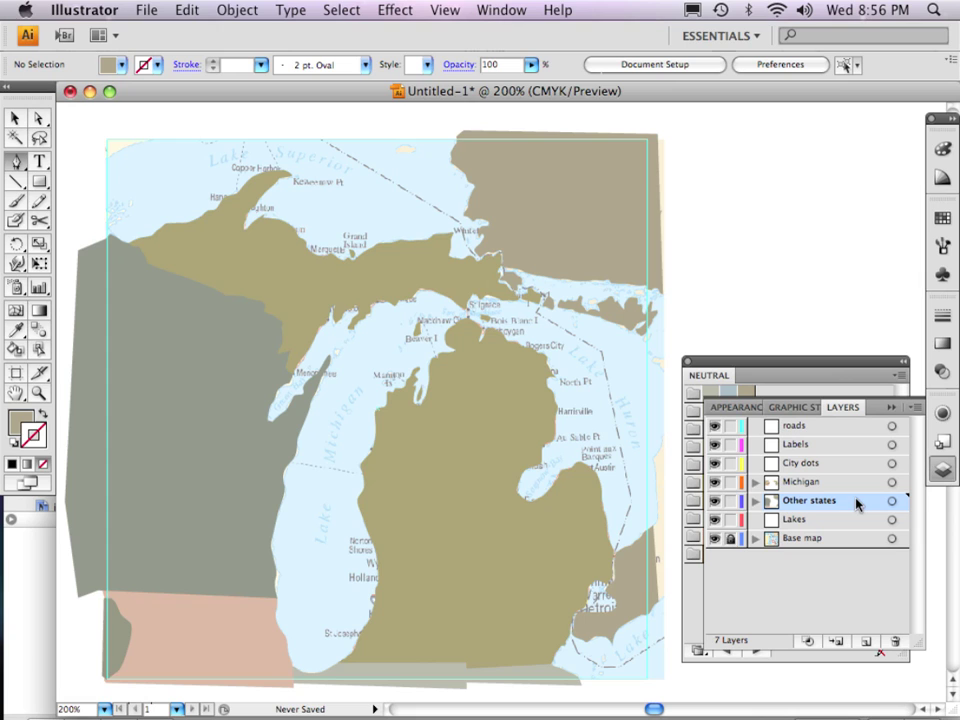
pyautogui.click(104, 157)
pyautogui.click(142, 128)
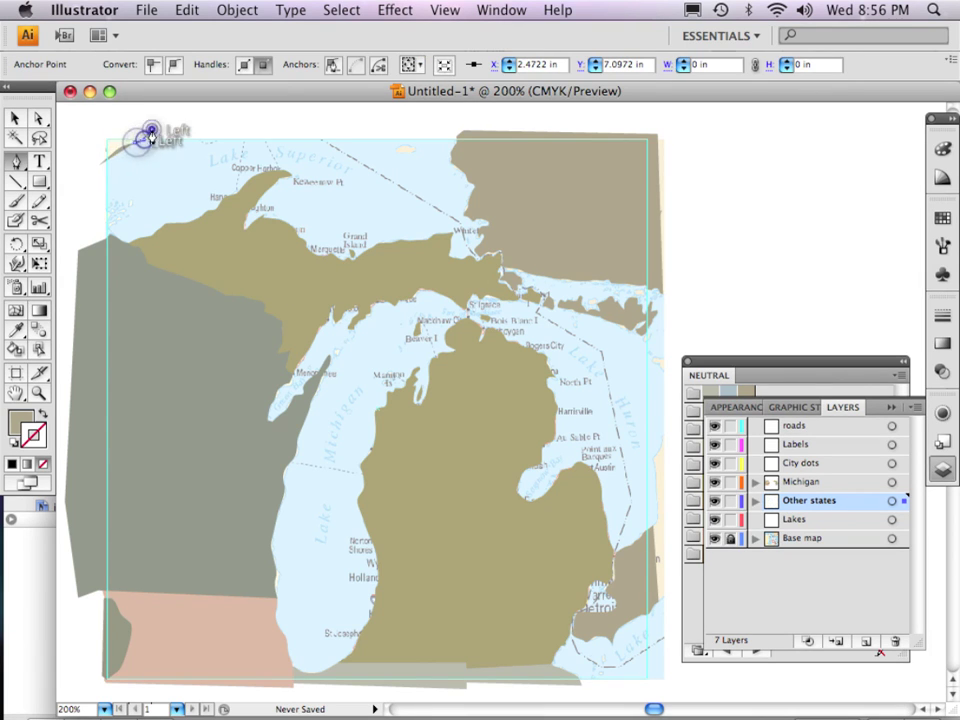
pyautogui.click(96, 135)
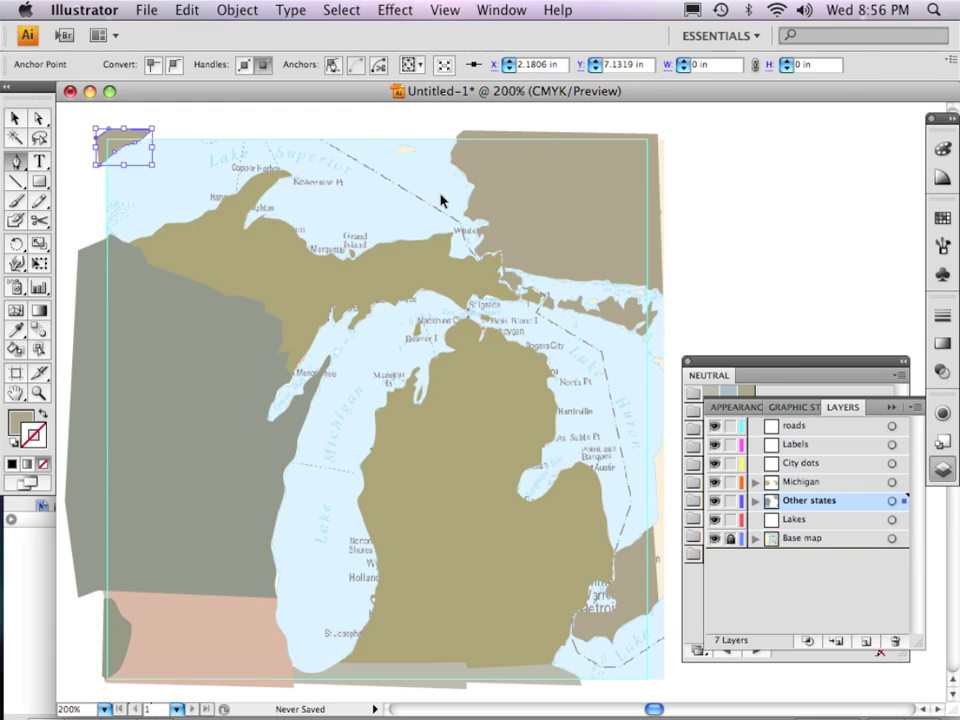
# - Trace the small island in Lake Superior with the Pen tool as a separate closed shape and deselect it
pyautogui.keyDown('super'); pyautogui.click(363, 121); pyautogui.keyUp('super')
pyautogui.click(408, 150)
pyautogui.click(396, 152)
pyautogui.click(402, 155)
pyautogui.click(407, 149)
pyautogui.click(404, 148)
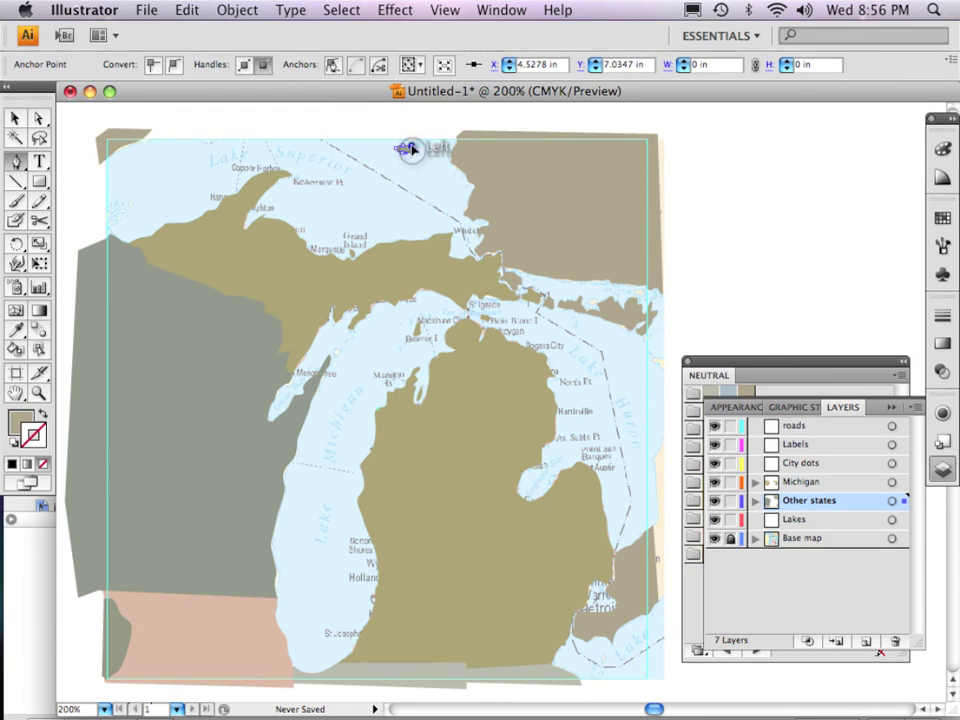
pyautogui.click(16, 118)
pyautogui.click(184, 122)
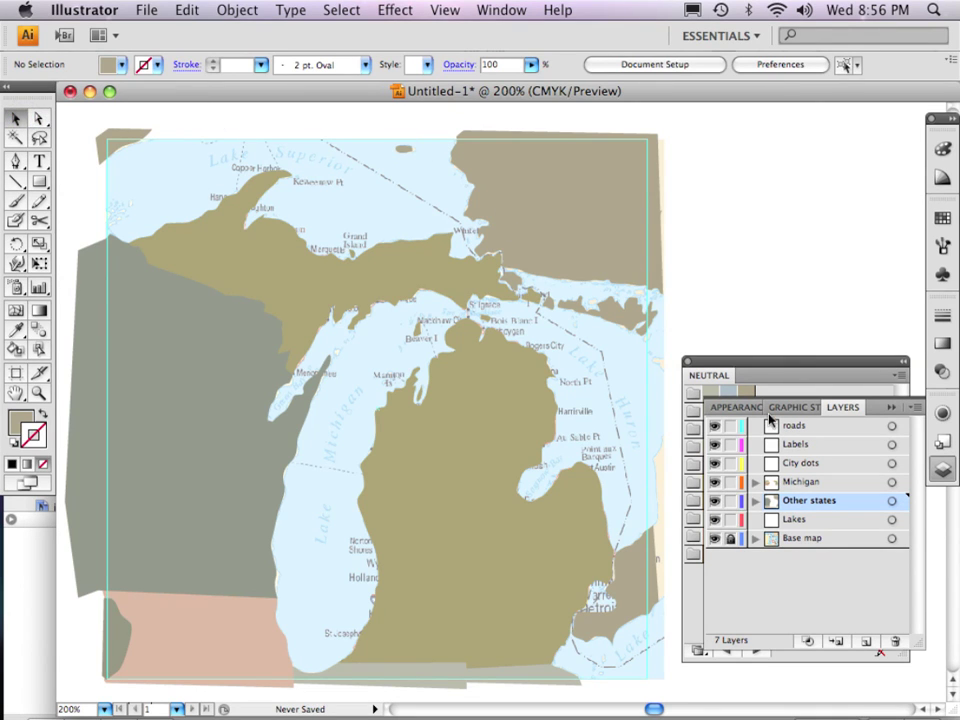
# - Hide the Base map layer to inspect the traced land shapes, and show it again
pyautogui.click(714, 538)
pyautogui.click(776, 257)
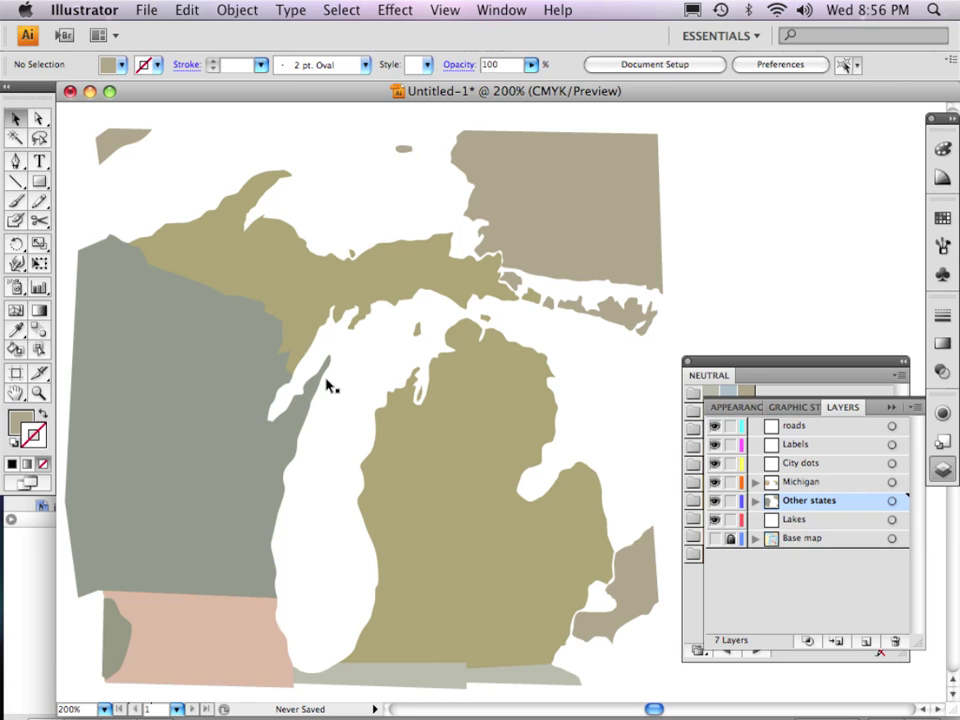
pyautogui.click(39, 181)
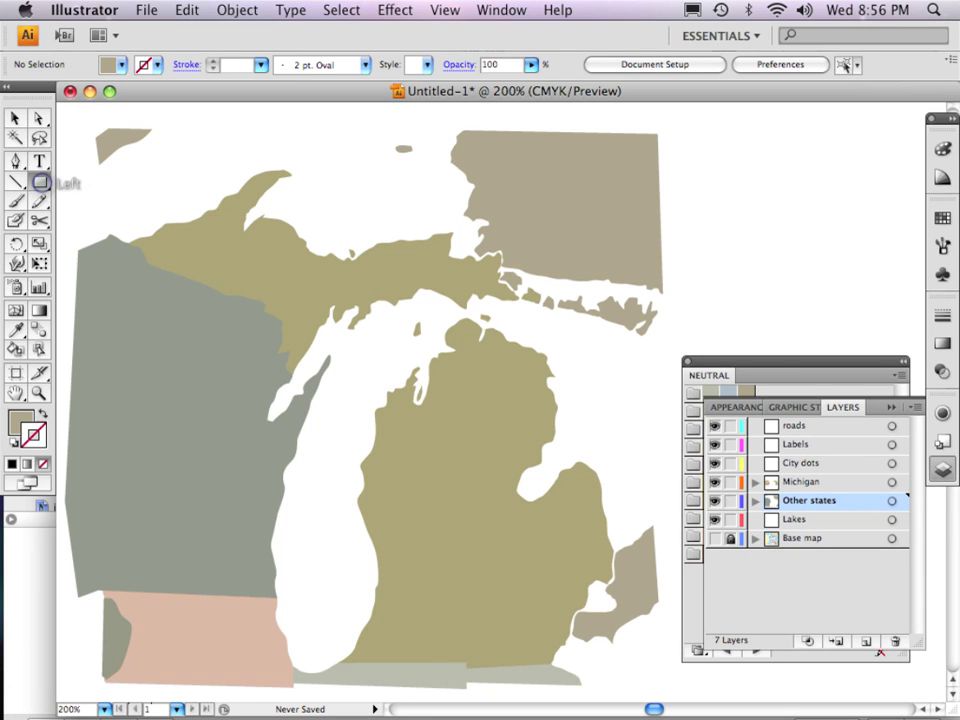
pyautogui.click(714, 538)
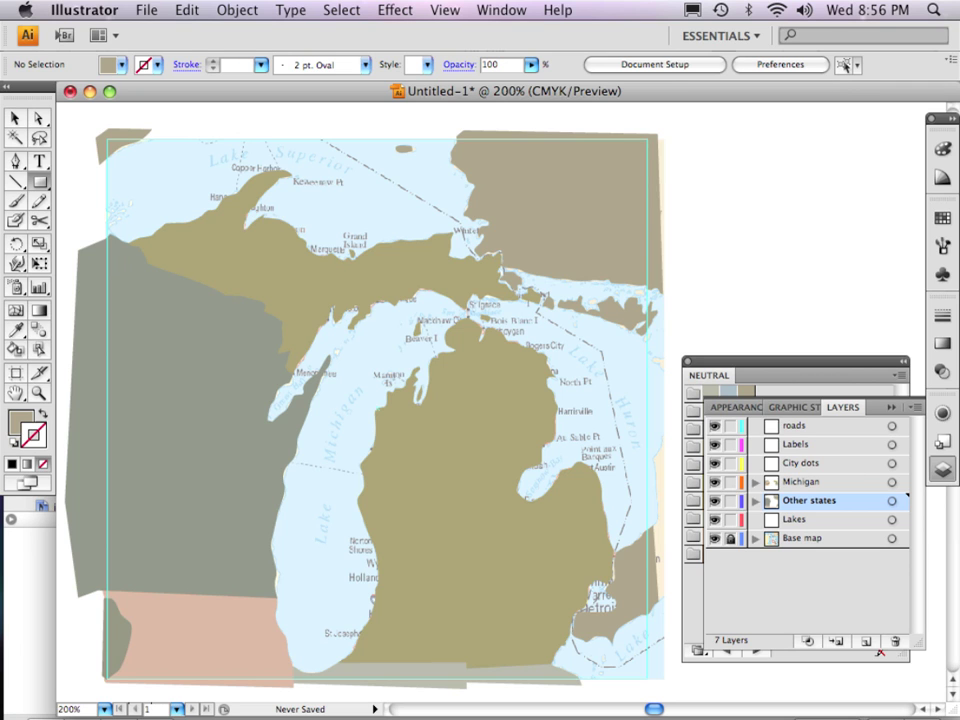
# - Draw a rectangle covering the whole artboard and move it to the Lakes layer
pyautogui.moveTo(96, 129); pyautogui.dragTo(659, 689)
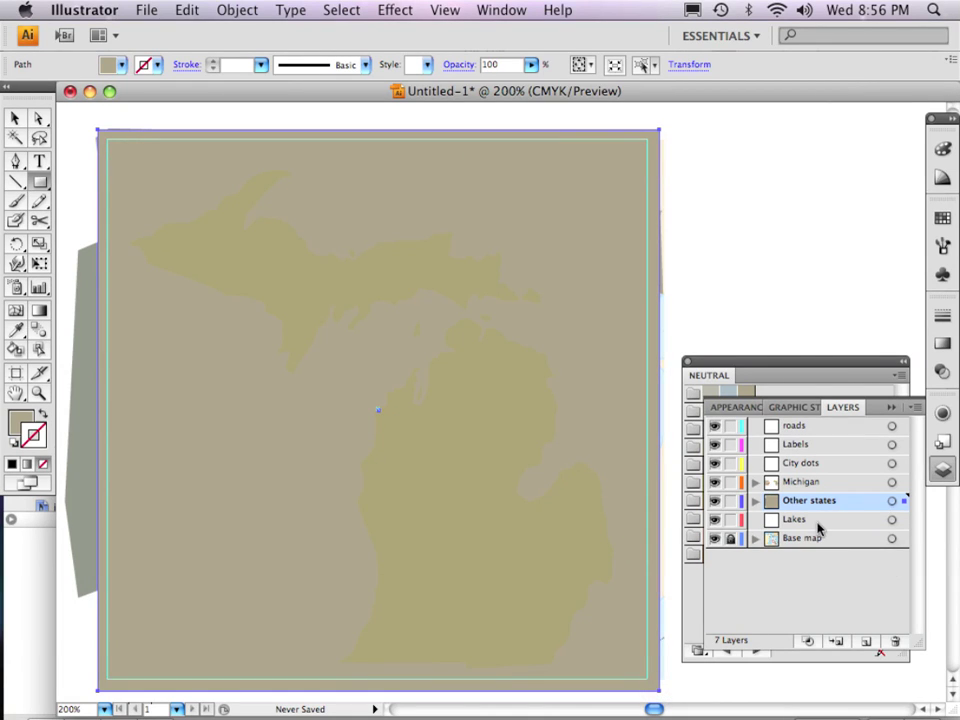
pyautogui.moveTo(905, 500); pyautogui.dragTo(906, 519)
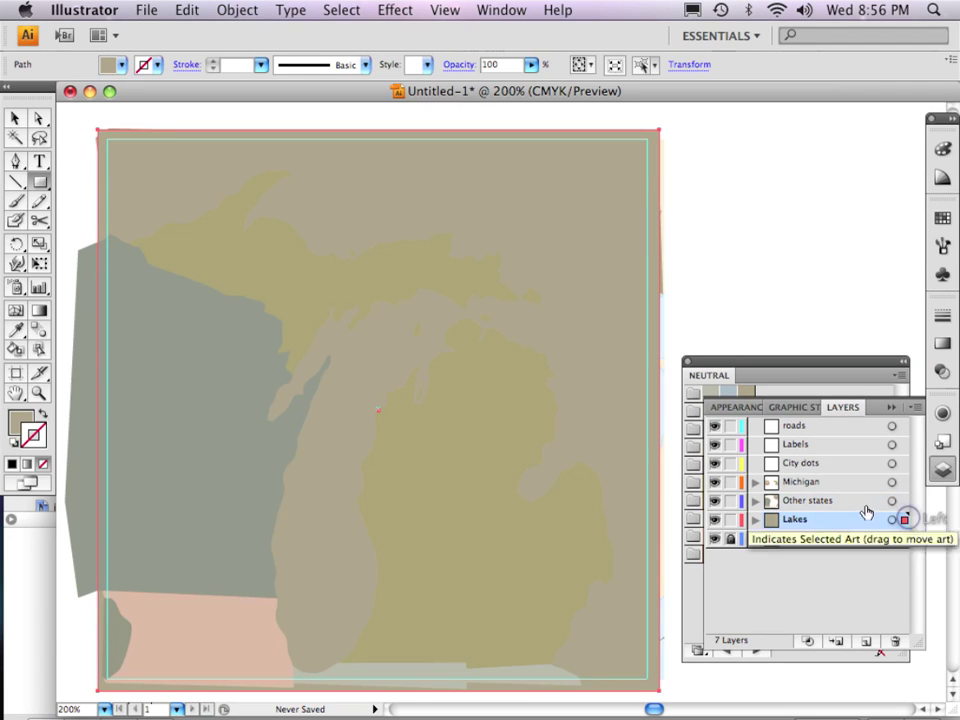
# - Fill the lakes rectangle with the pale blue neutral swatch and adjust it to C 12, M 0, Y 0, K 4
pyautogui.click(20, 422)
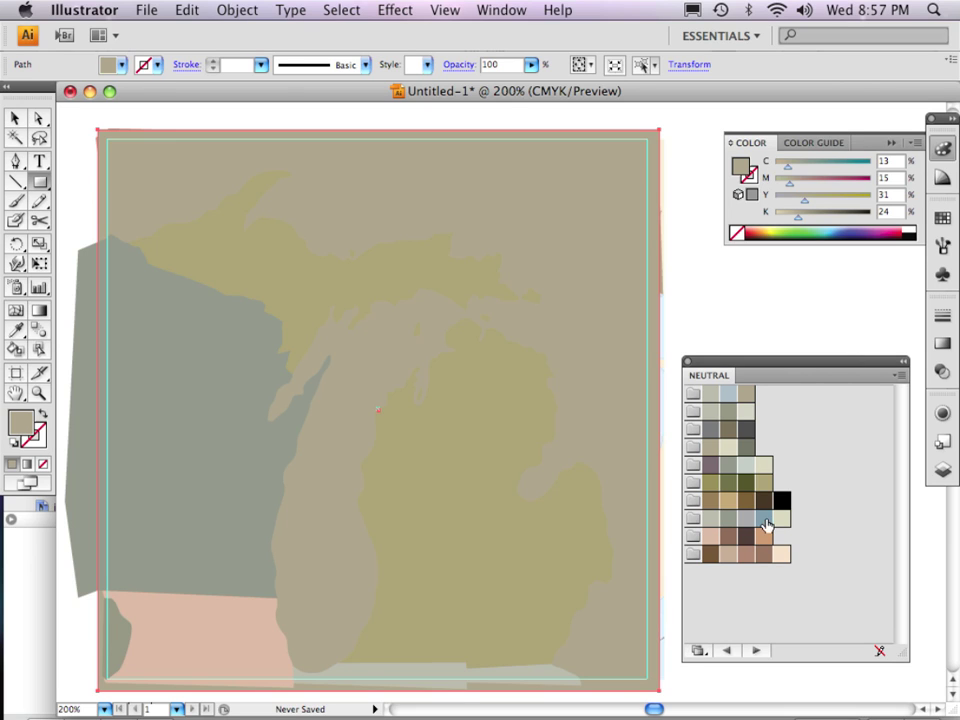
pyautogui.click(729, 395)
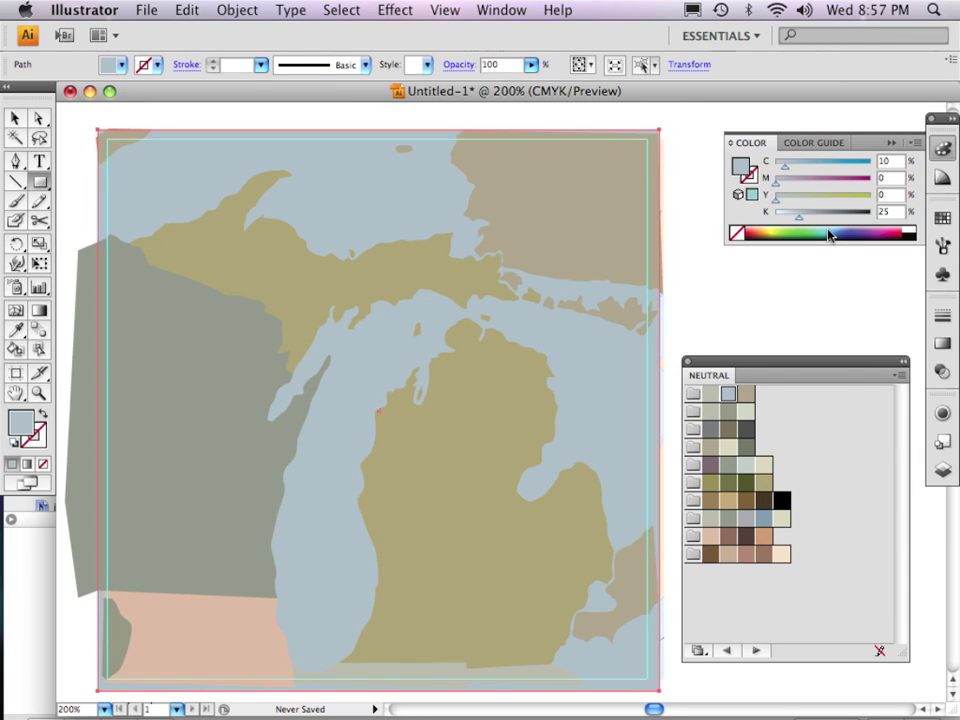
pyautogui.click(943, 147)
pyautogui.click(943, 147)
pyautogui.moveTo(799, 221); pyautogui.dragTo(784, 221)
pyautogui.press('super+z')
pyautogui.moveTo(799, 221); pyautogui.dragTo(780, 219)
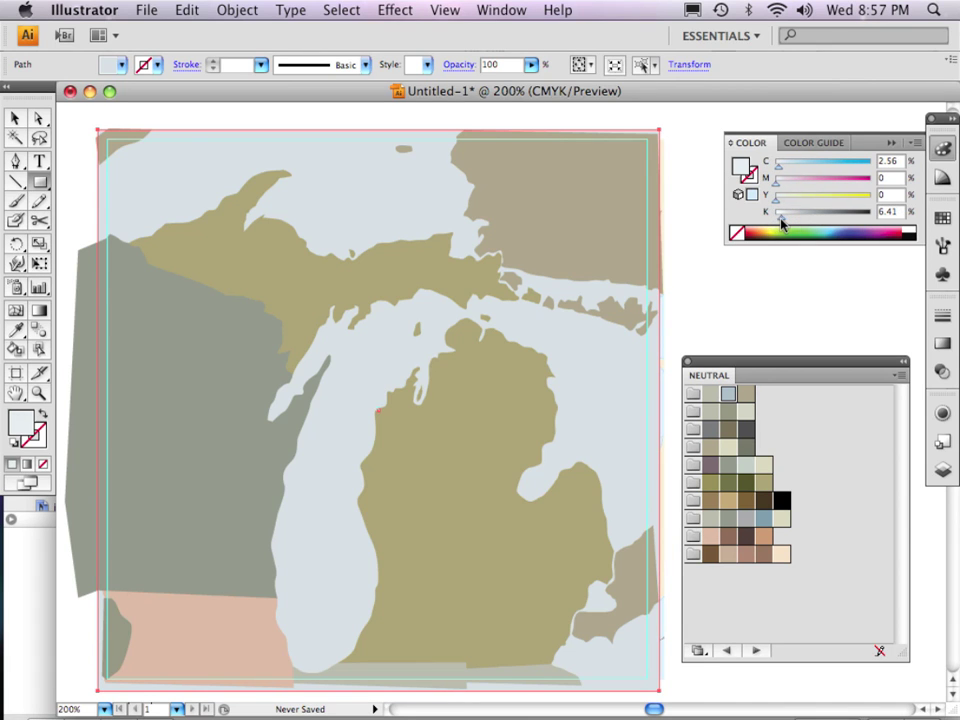
pyautogui.click(742, 304)
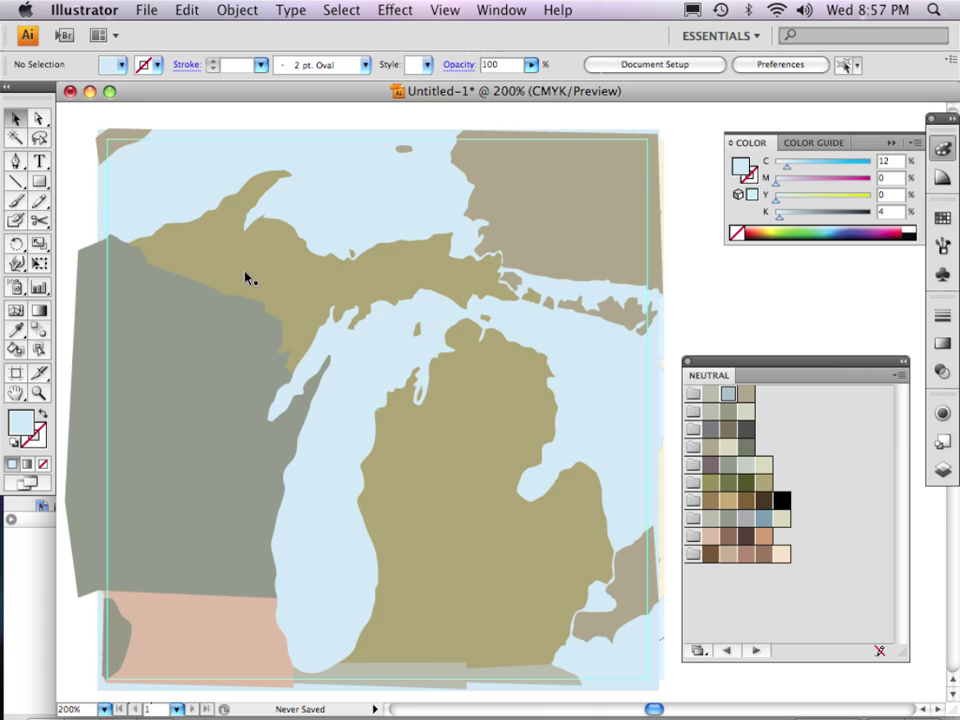
# - Recolor the gray-green Wisconsin shape to CMYK 15.4/9.1/18.2/21 and the pink shape below it to 16/20/24/10
pyautogui.click(188, 316)
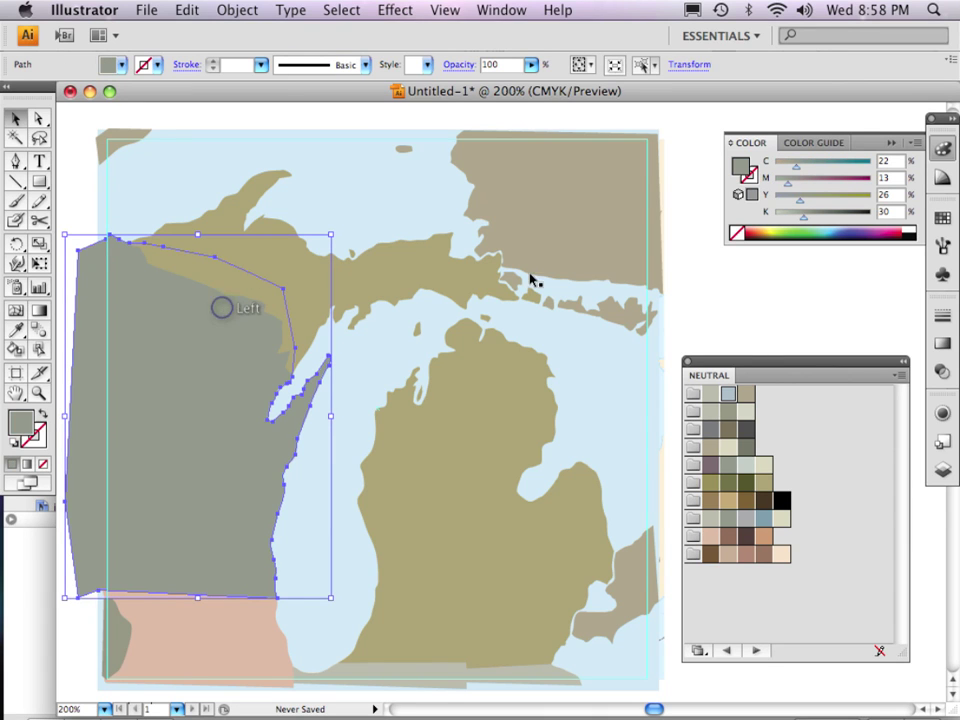
pyautogui.moveTo(801, 221); pyautogui.dragTo(795, 220)
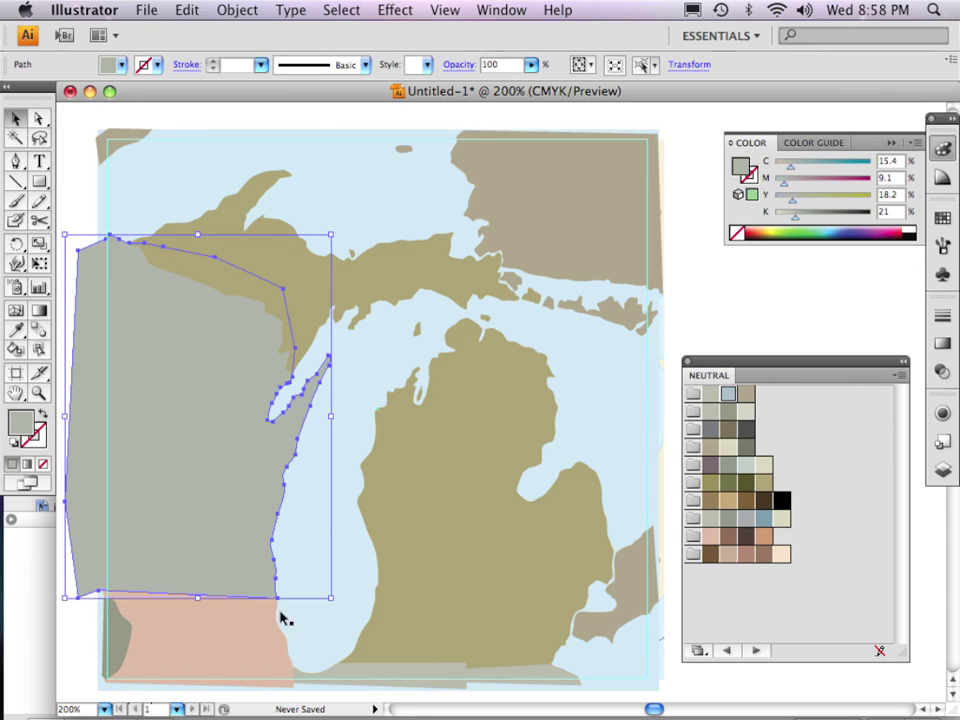
pyautogui.click(236, 628)
pyautogui.moveTo(779, 166); pyautogui.dragTo(791, 170)
pyautogui.click(761, 320)
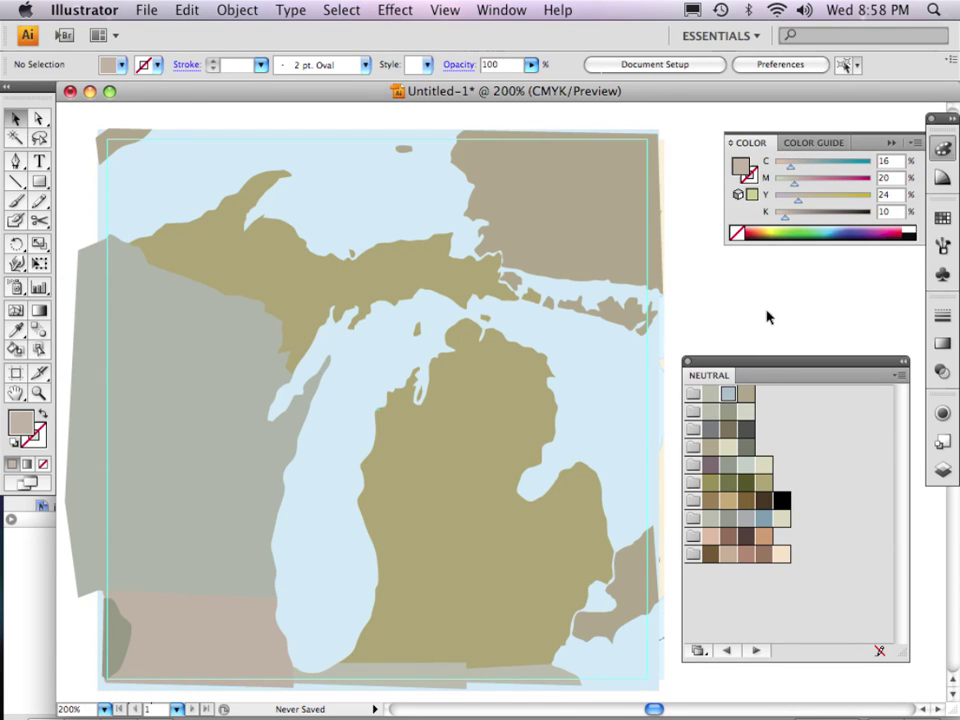
pyautogui.click(242, 358)
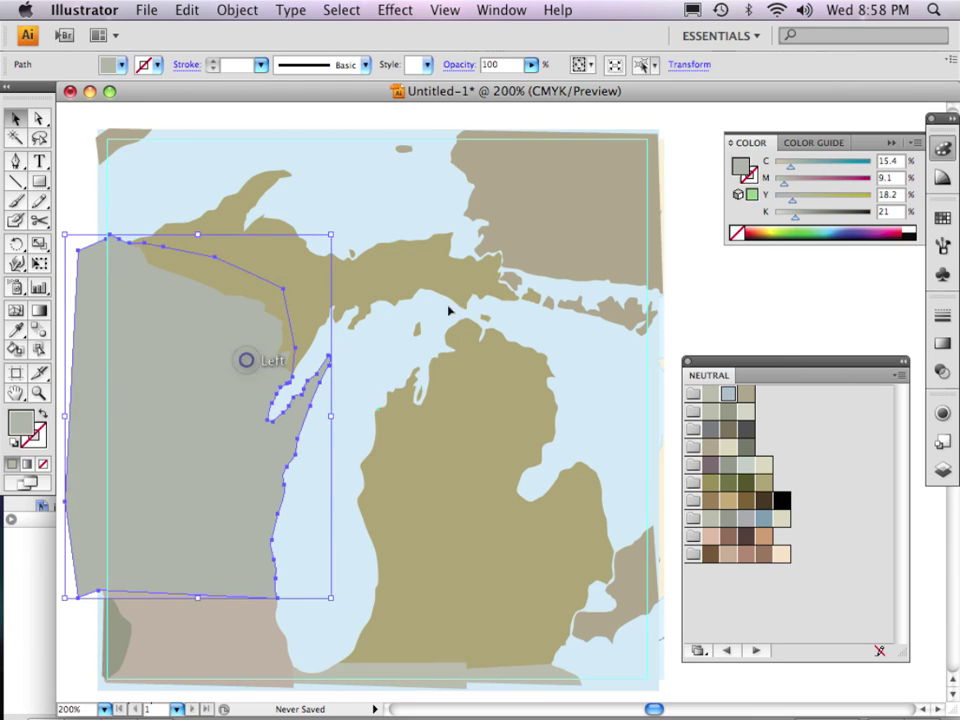
pyautogui.click(739, 281)
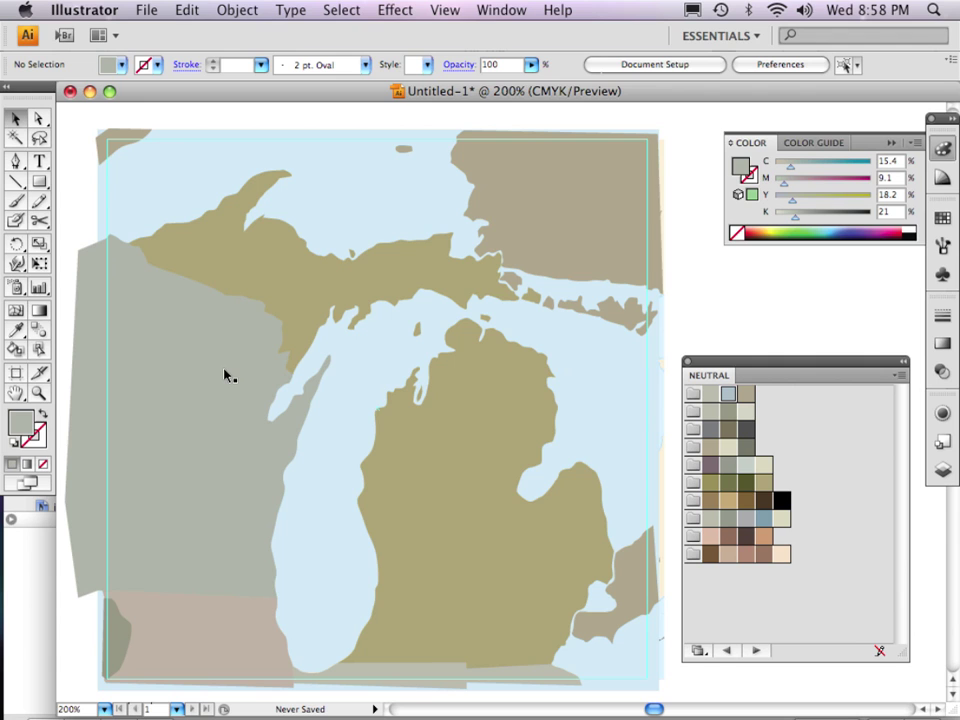
pyautogui.click(213, 313)
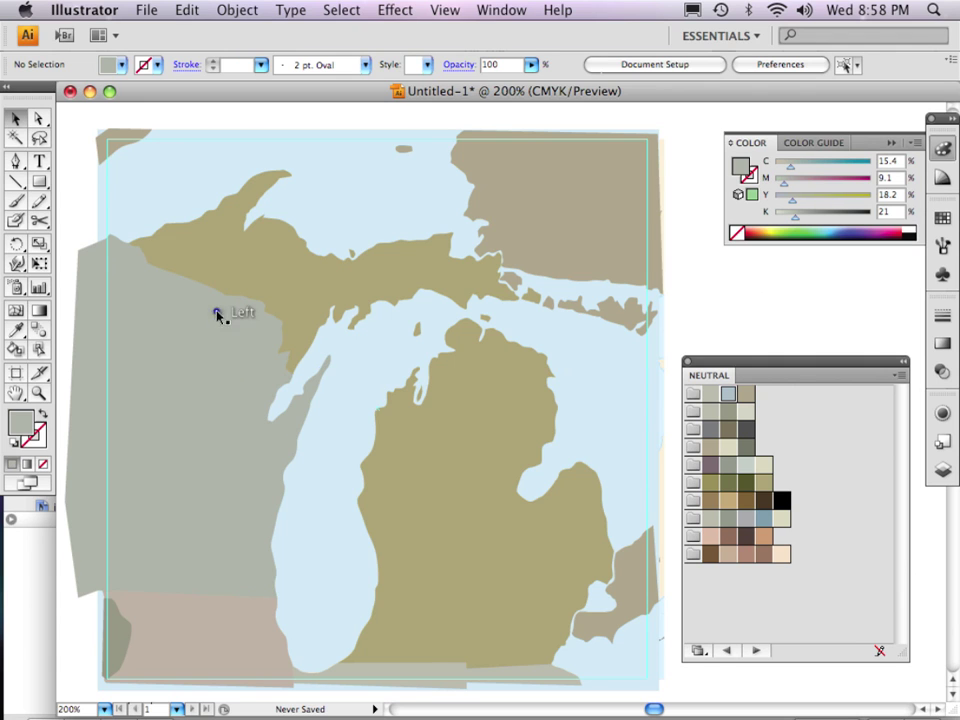
# - Select Michigan's Upper and Lower Peninsula shapes together with the pinkish state shape below Wisconsin
pyautogui.click(258, 256)
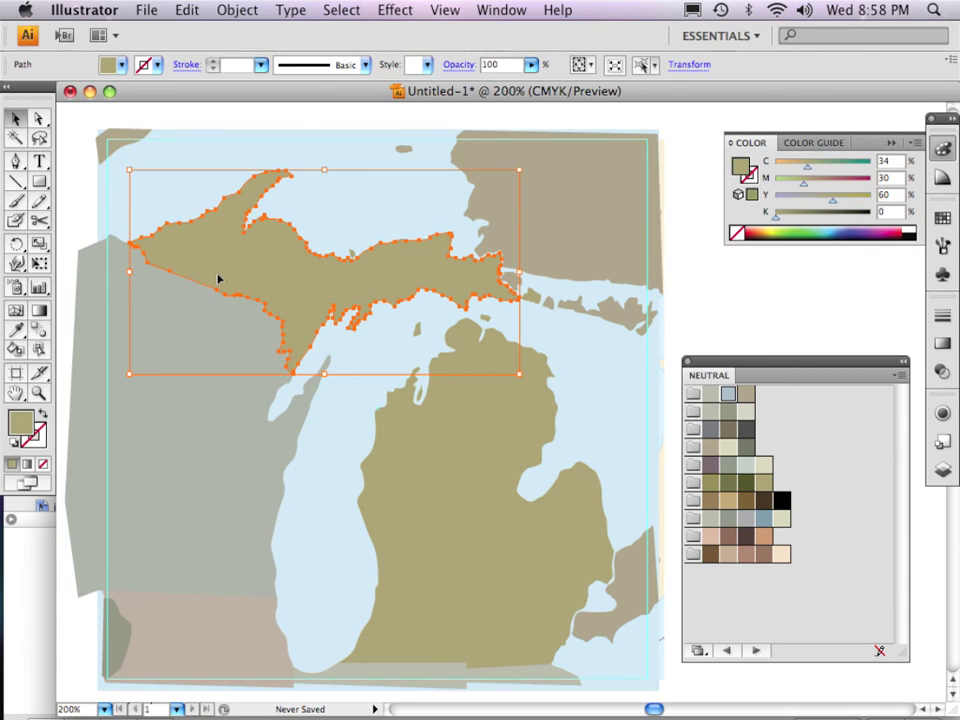
pyautogui.keyDown('shift'); pyautogui.click(483, 583); pyautogui.keyUp('shift')
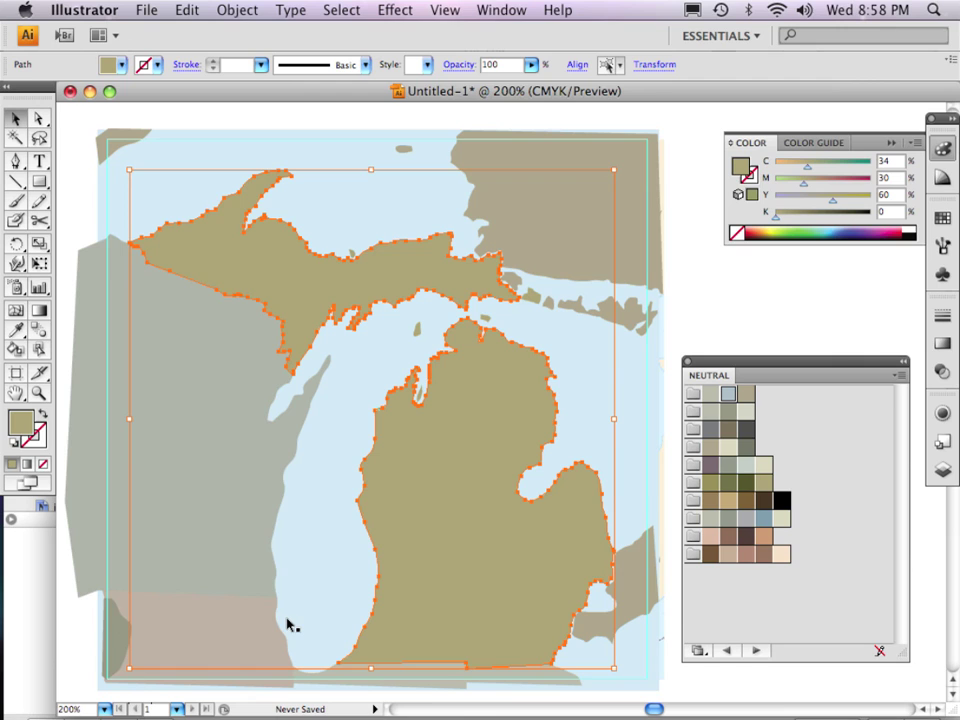
pyautogui.keyDown('shift'); pyautogui.click(229, 650); pyautogui.keyUp('shift')
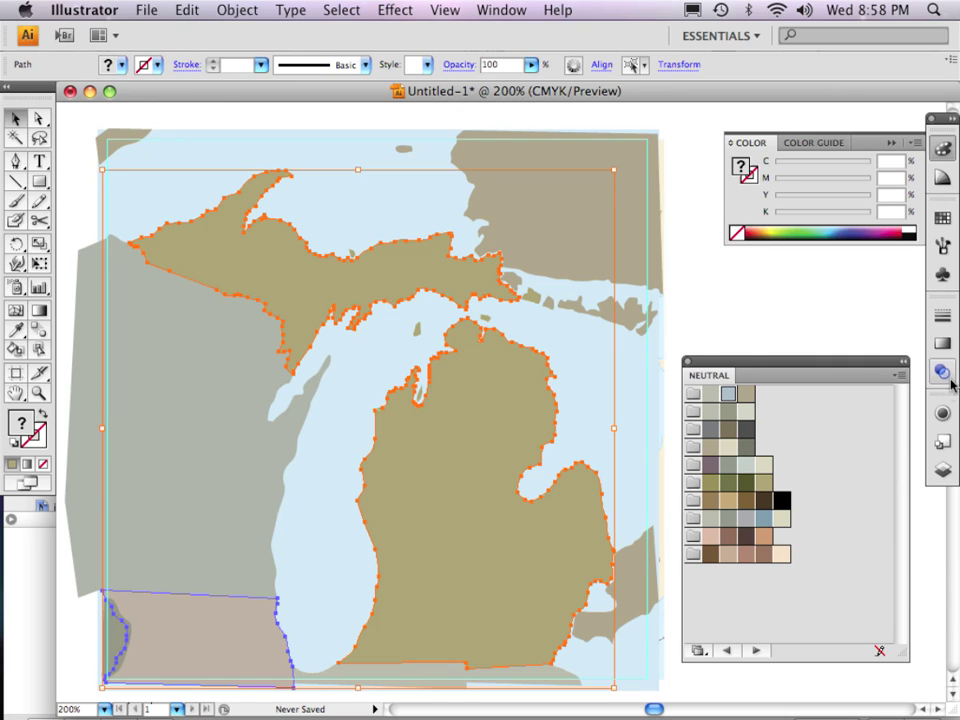
# - Create a new layer above the Michigan layer and name it "borders"
pyautogui.click(943, 468)
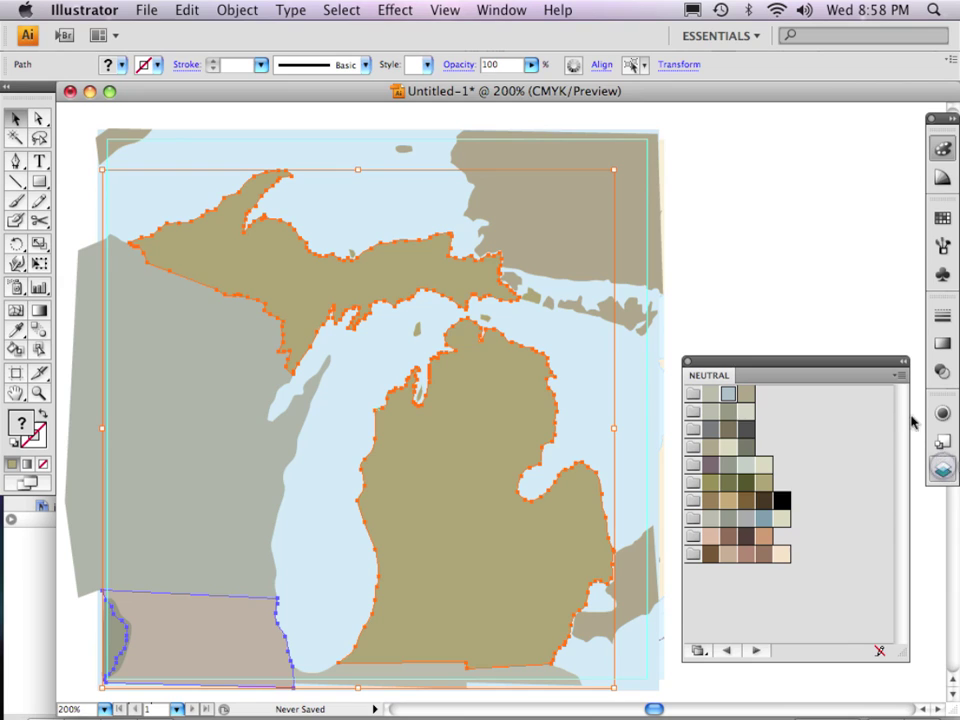
pyautogui.click(942, 470)
pyautogui.click(942, 470)
pyautogui.click(942, 470)
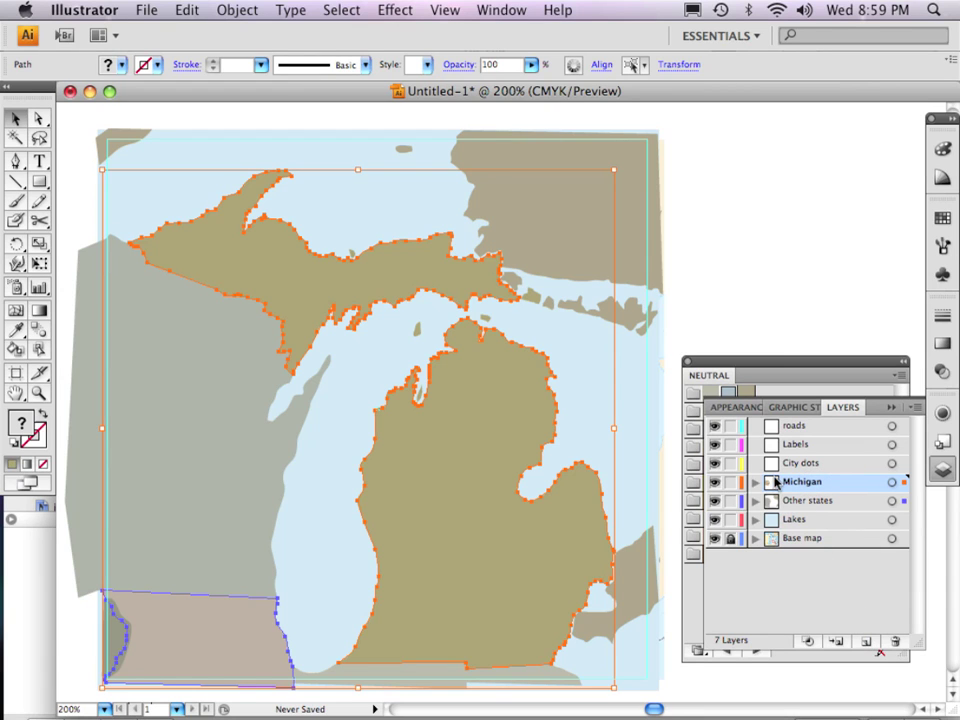
pyautogui.click(867, 642)
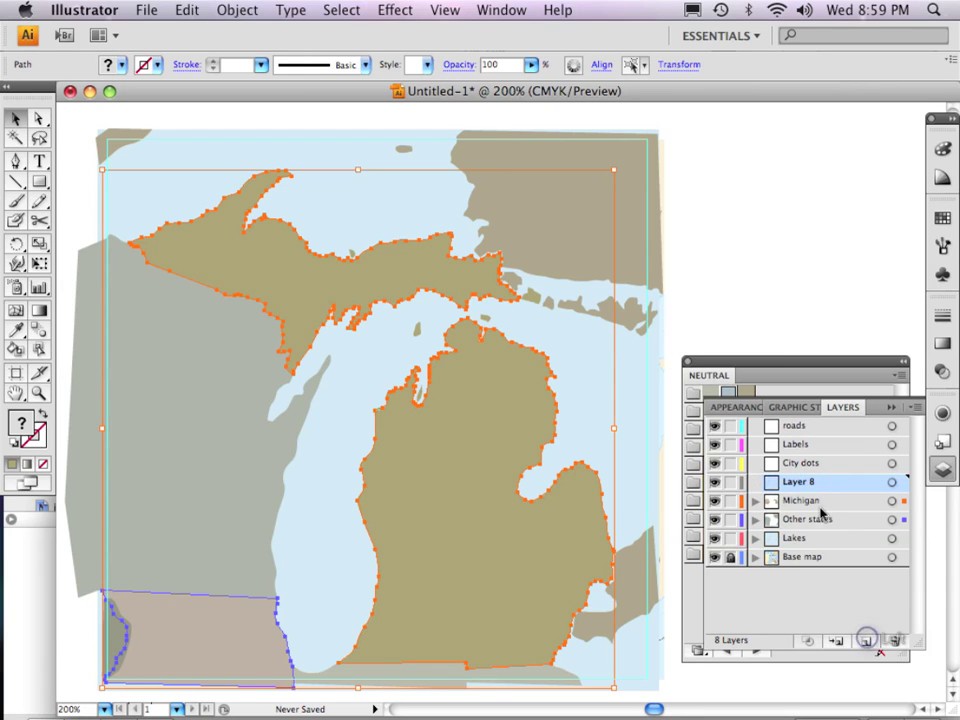
pyautogui.doubleClick(822, 484)
pyautogui.write('borders')
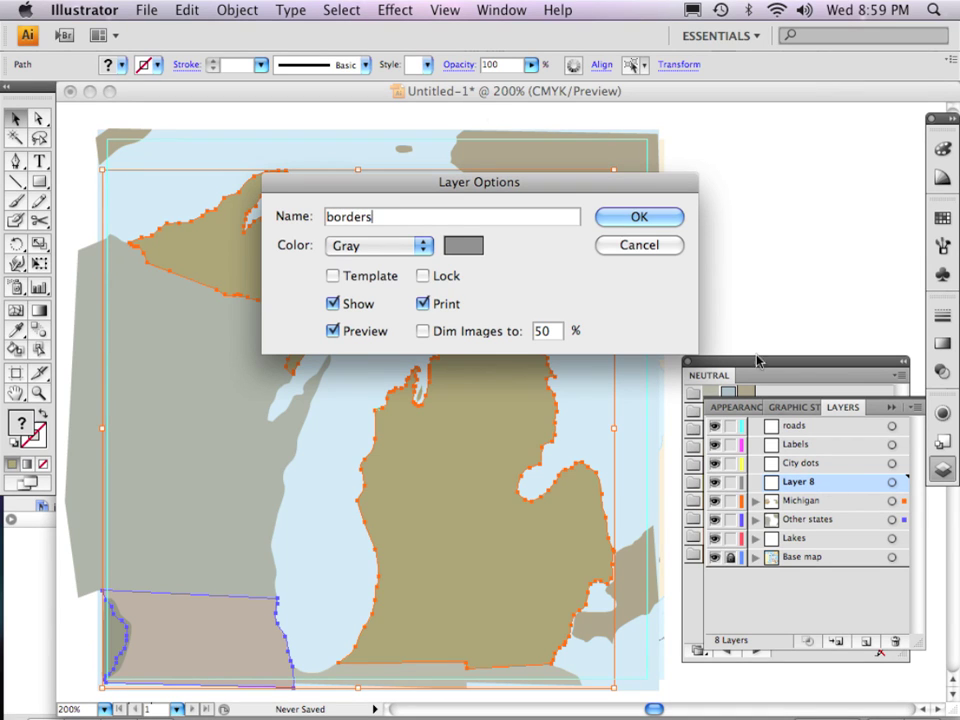
pyautogui.click(637, 220)
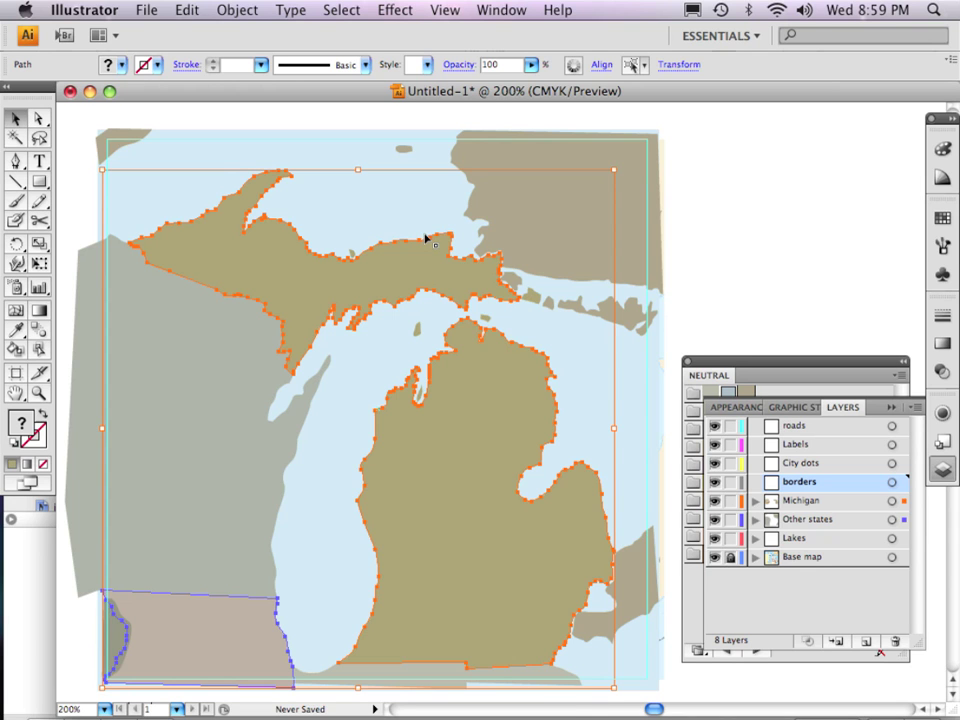
# - Copy the selected Michigan and neighbouring state shapes and paste the copies in front, exactly over the originals
pyautogui.moveTo(403, 268); pyautogui.dragTo(624, 204)
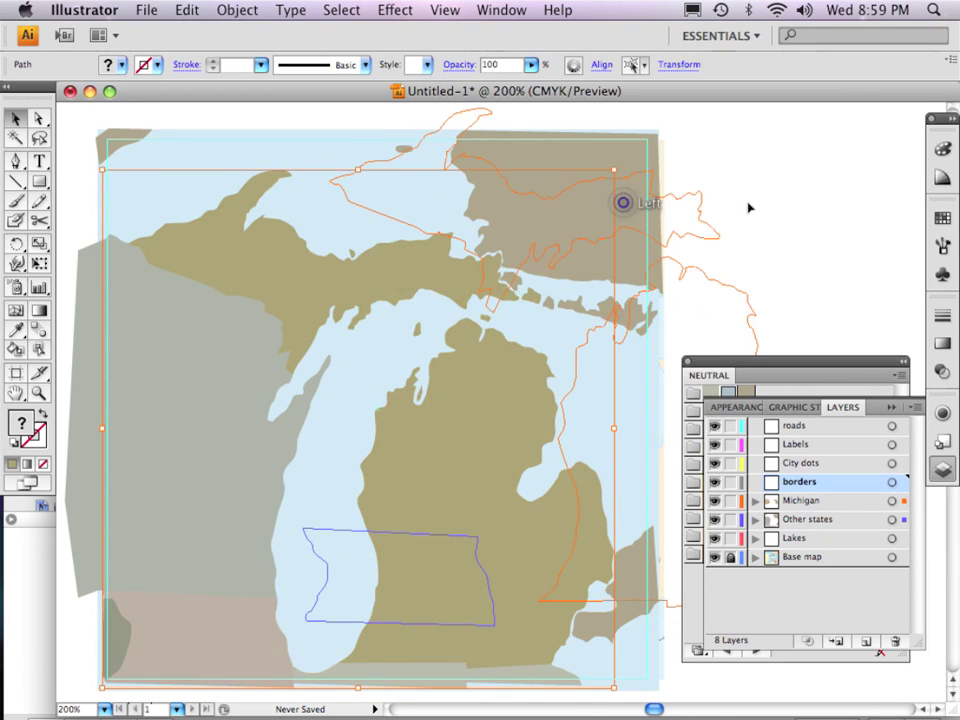
pyautogui.press('super+z')
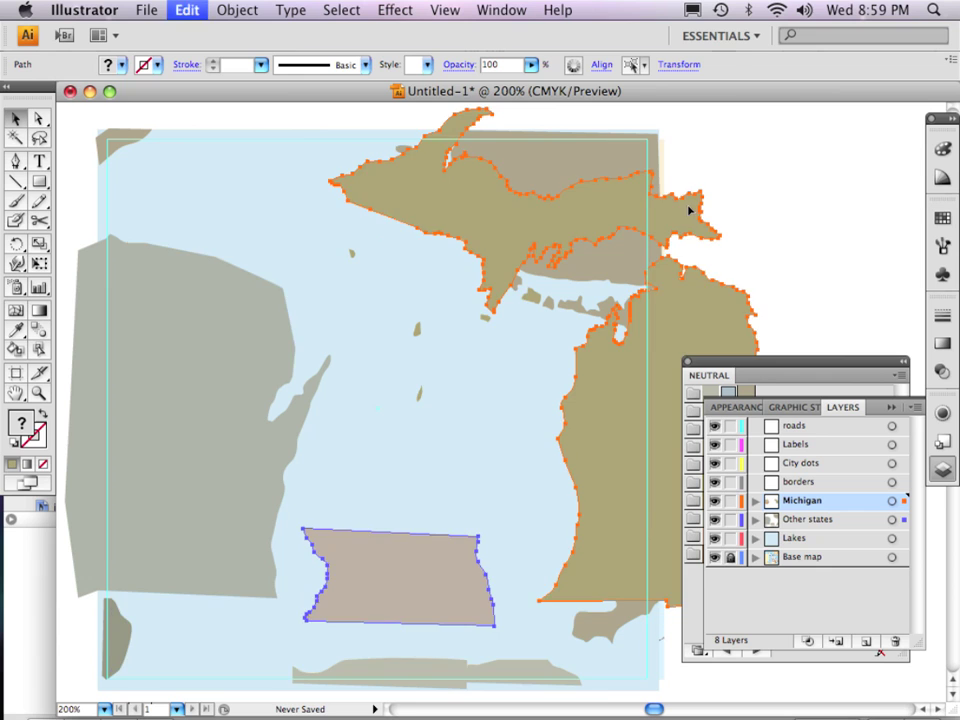
pyautogui.click(188, 10)
pyautogui.click(208, 97)
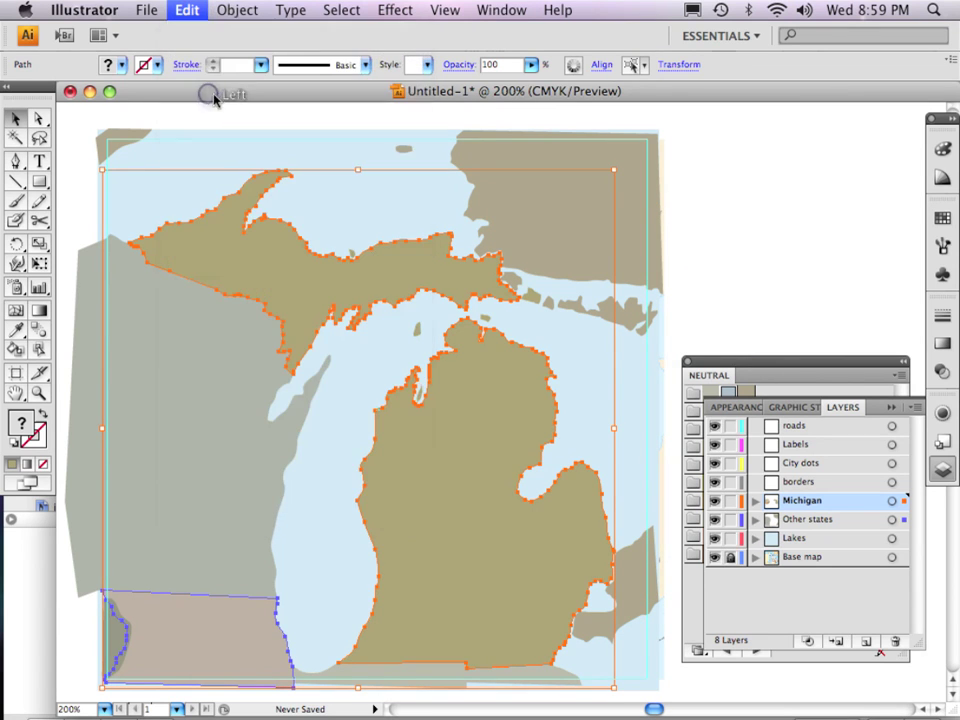
pyautogui.click(188, 10)
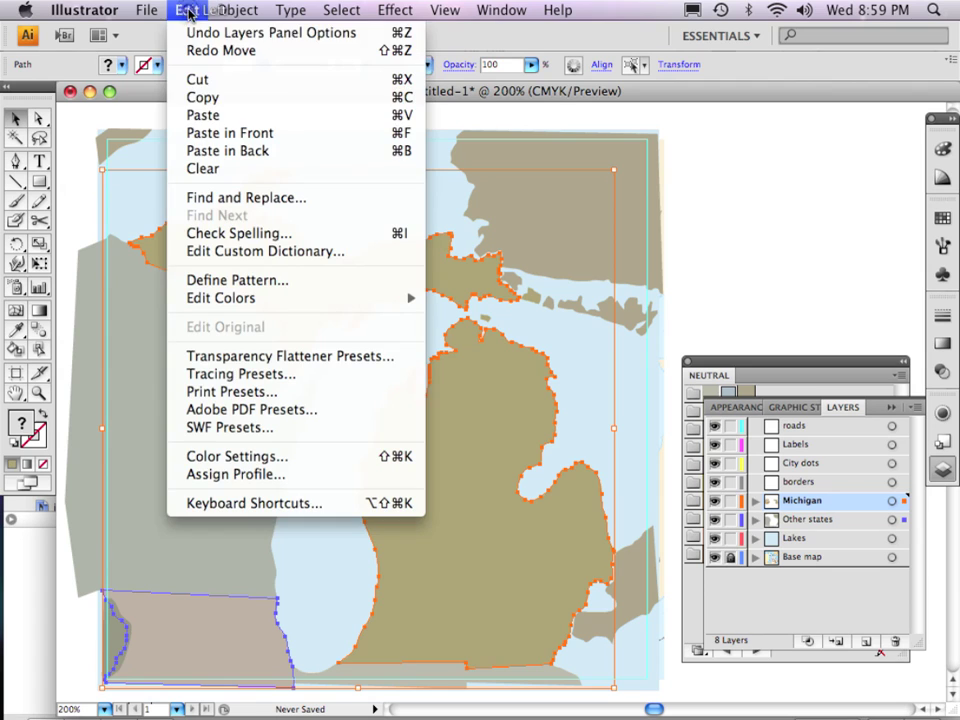
pyautogui.click(214, 133)
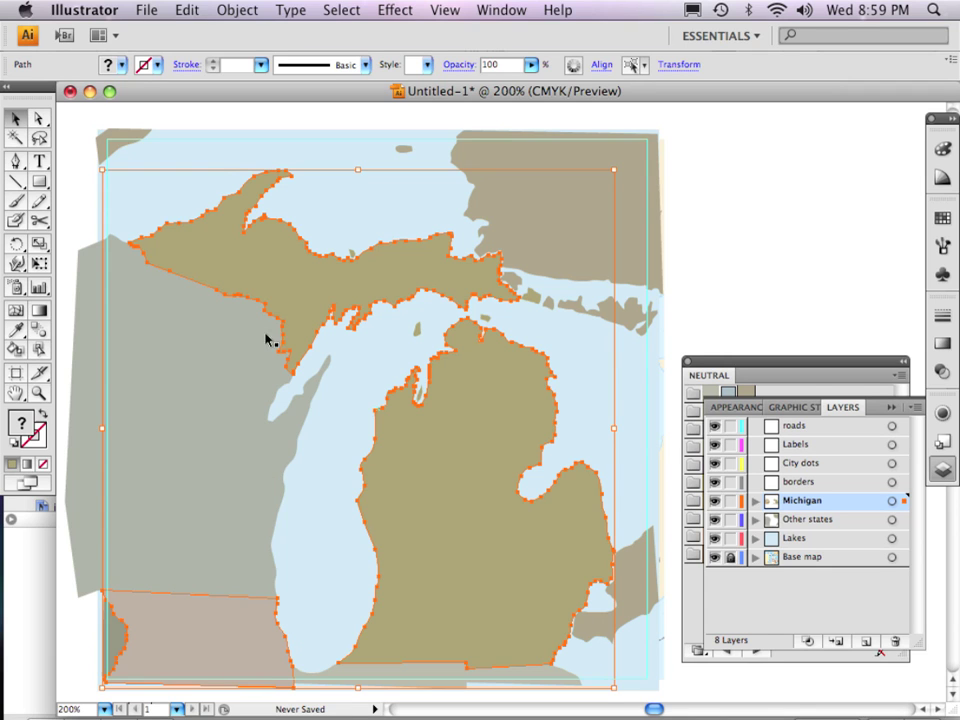
# - Move the pasted copies aside to reveal the original shapes beneath them, and undo the move
pyautogui.moveTo(296, 280); pyautogui.dragTo(340, 242)
pyautogui.moveTo(548, 240); pyautogui.dragTo(599, 187)
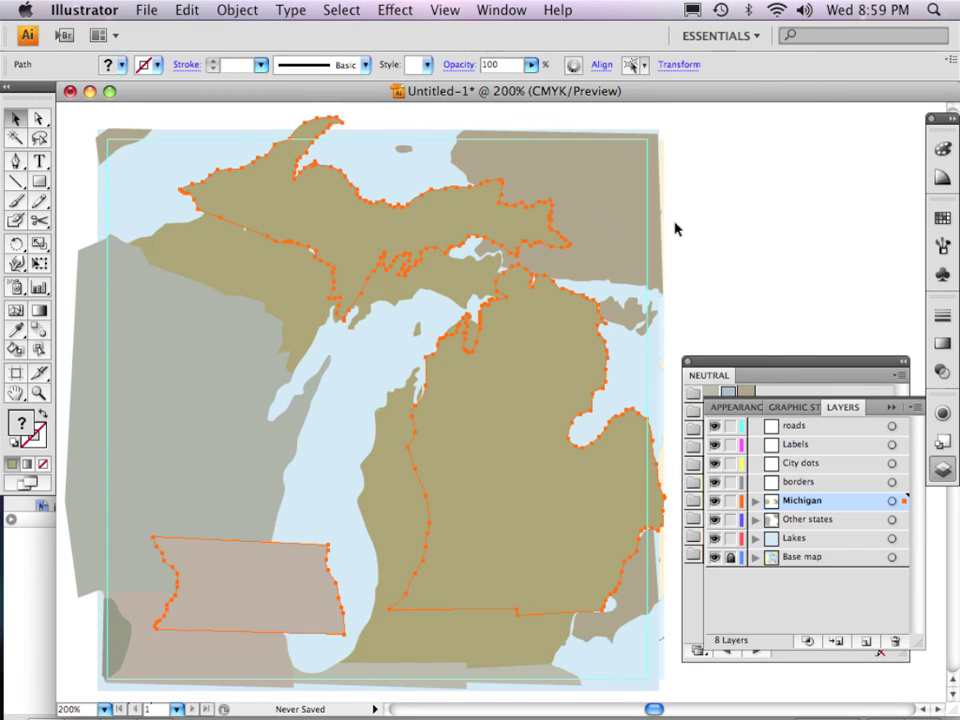
pyautogui.press('cmd+z')
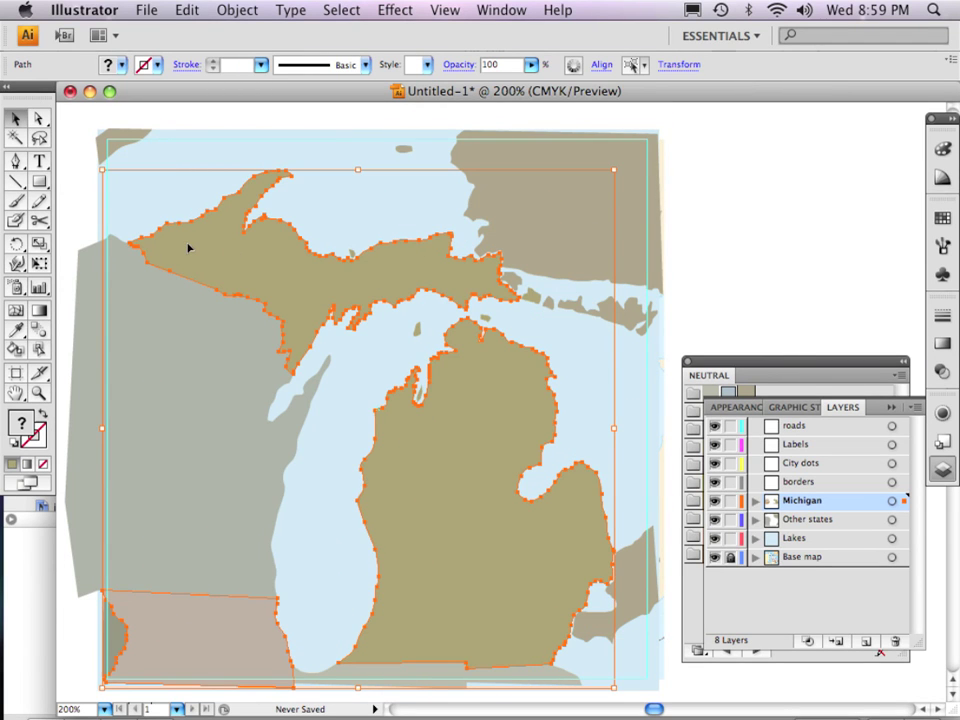
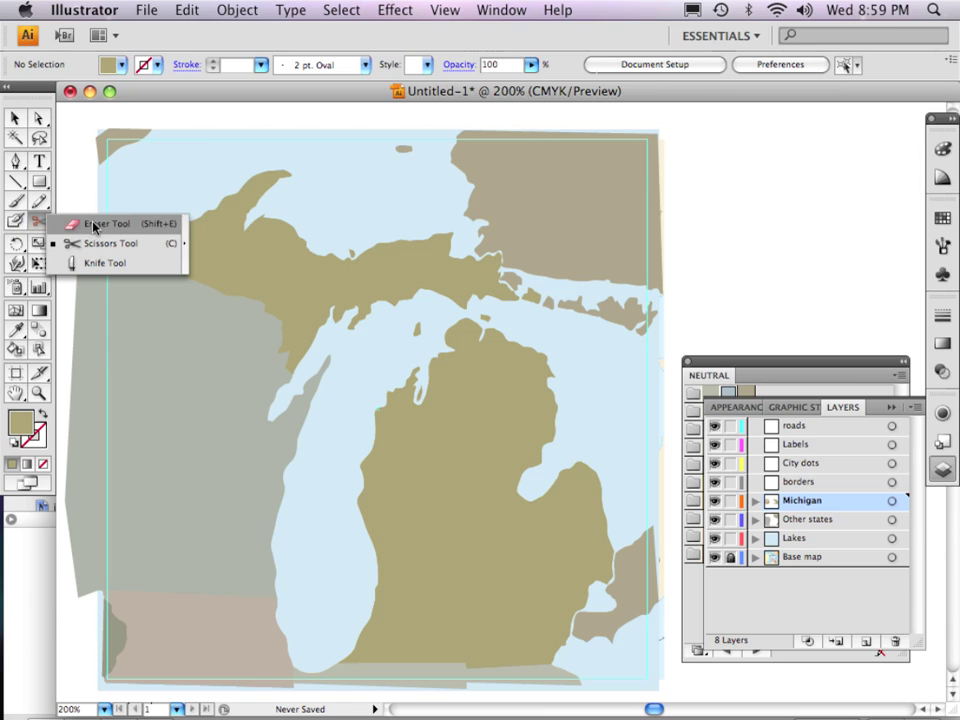
# - Select the Upper Peninsula copy at its western end, where it borders Wisconsin
pyautogui.click(37, 221)
pyautogui.click(38, 393)
pyautogui.moveTo(103, 207); pyautogui.dragTo(362, 457)
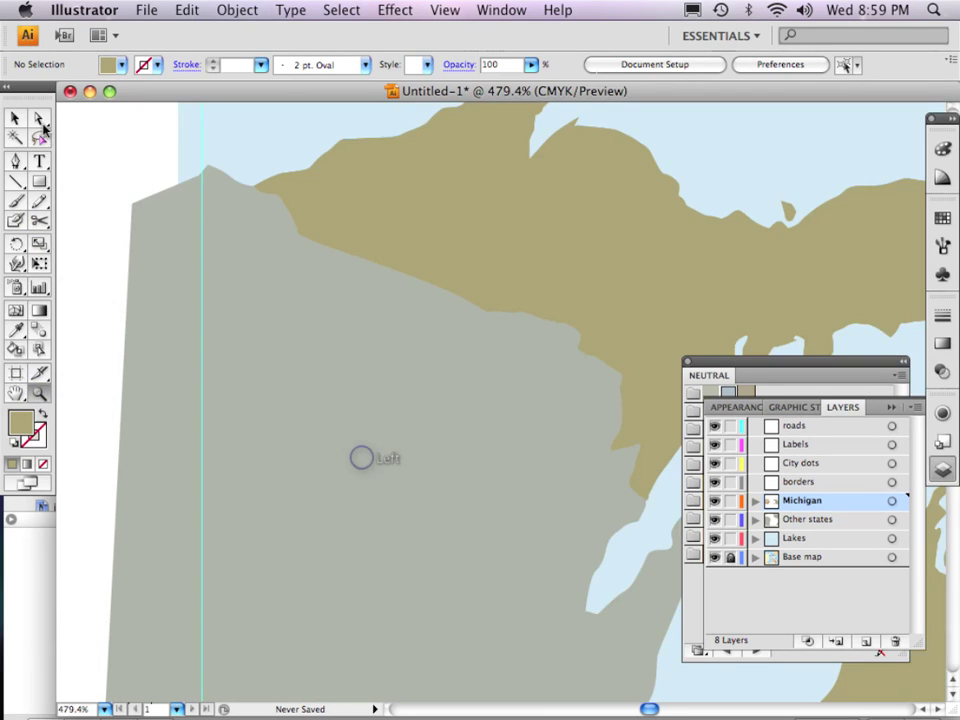
pyautogui.press('v')
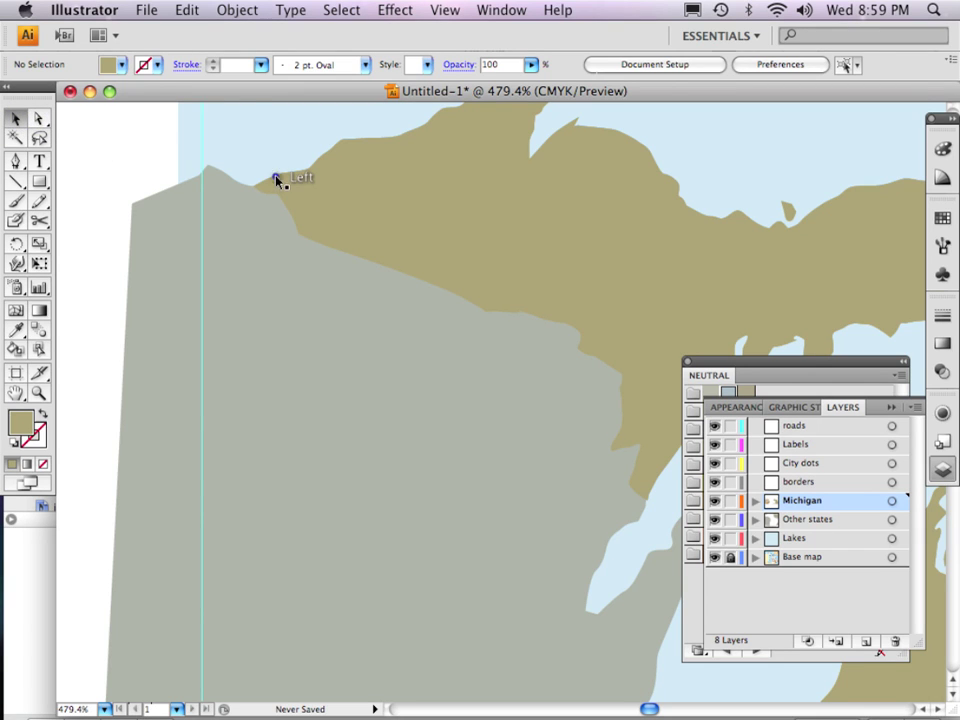
pyautogui.click(276, 182)
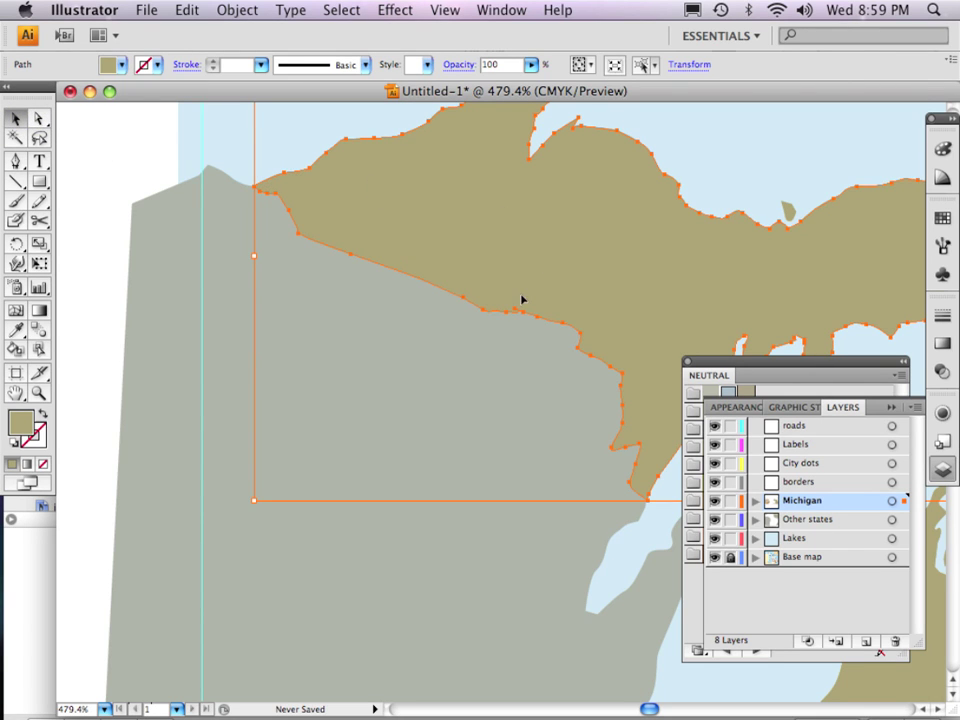
# - Inspect the overlapping state paths in Outline view and return to Preview
pyautogui.click(450, 11)
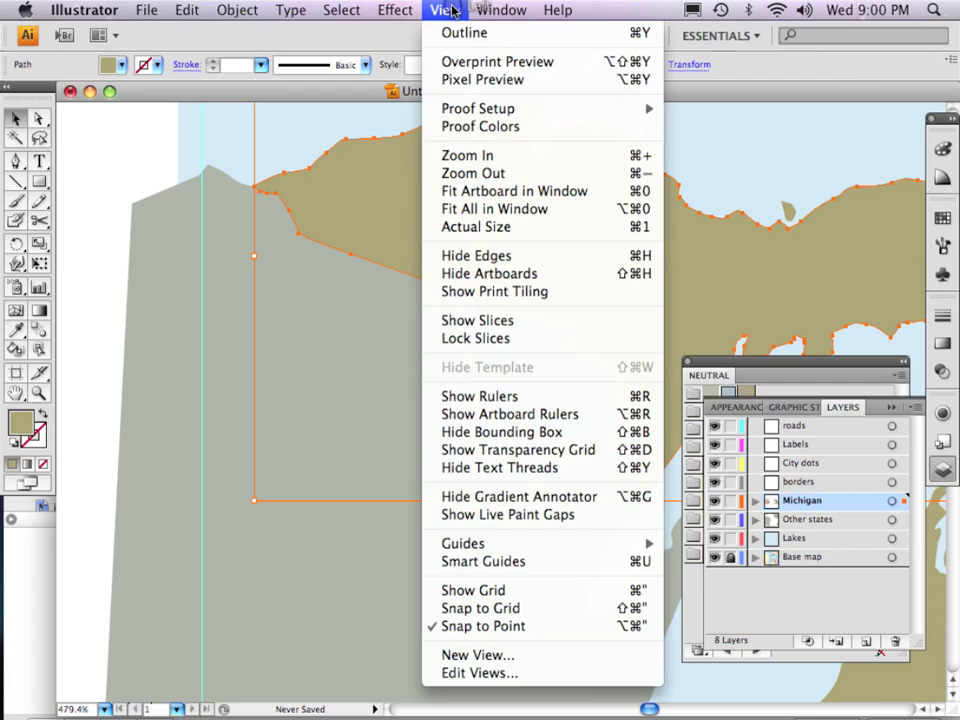
pyautogui.click(458, 36)
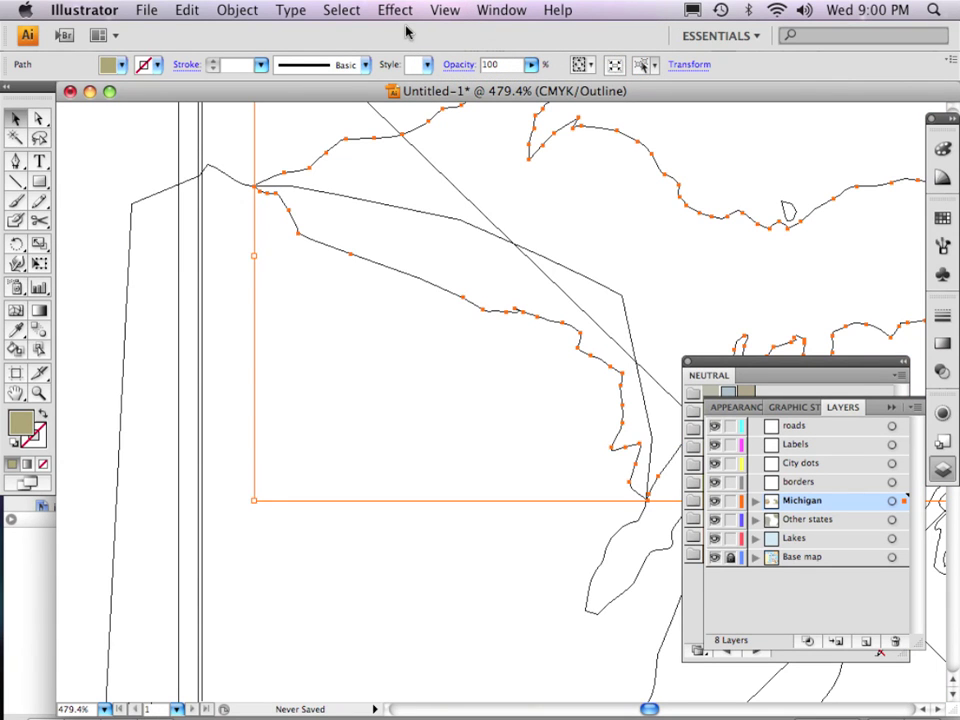
pyautogui.click(445, 11)
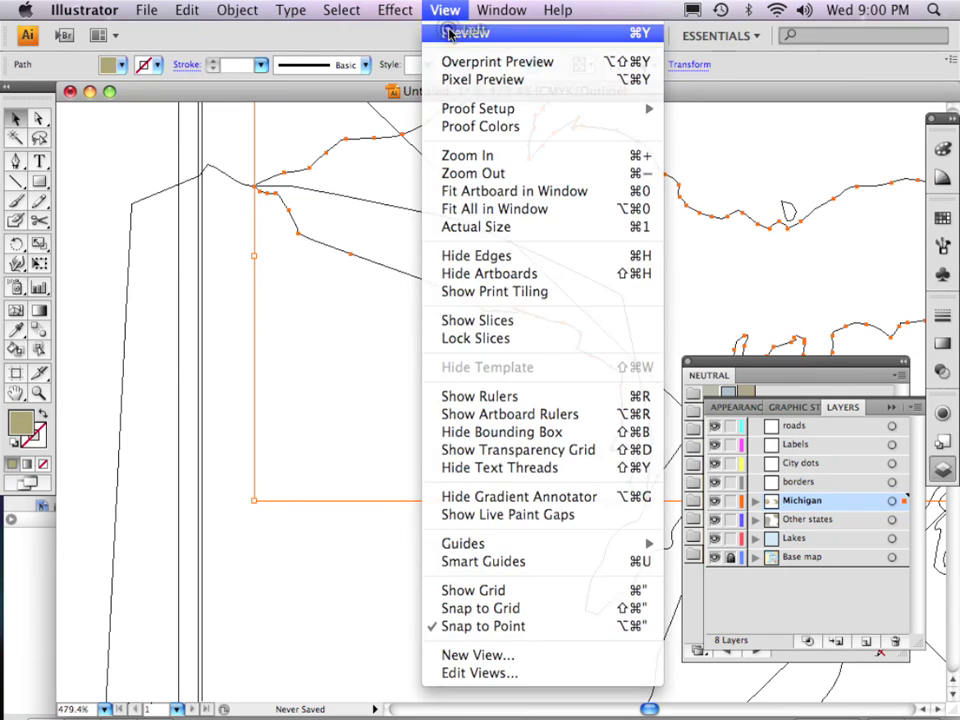
pyautogui.click(452, 29)
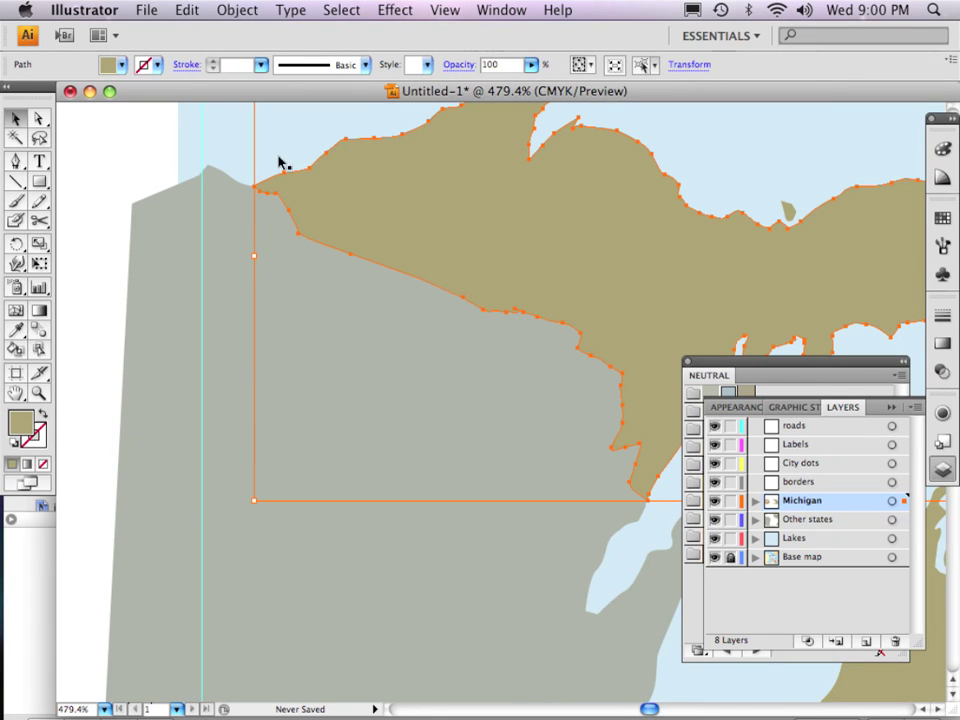
# - Cut the Upper Peninsula copy's path with the Scissors tool at the western and southern ends of its Wisconsin border
pyautogui.click(39, 220)
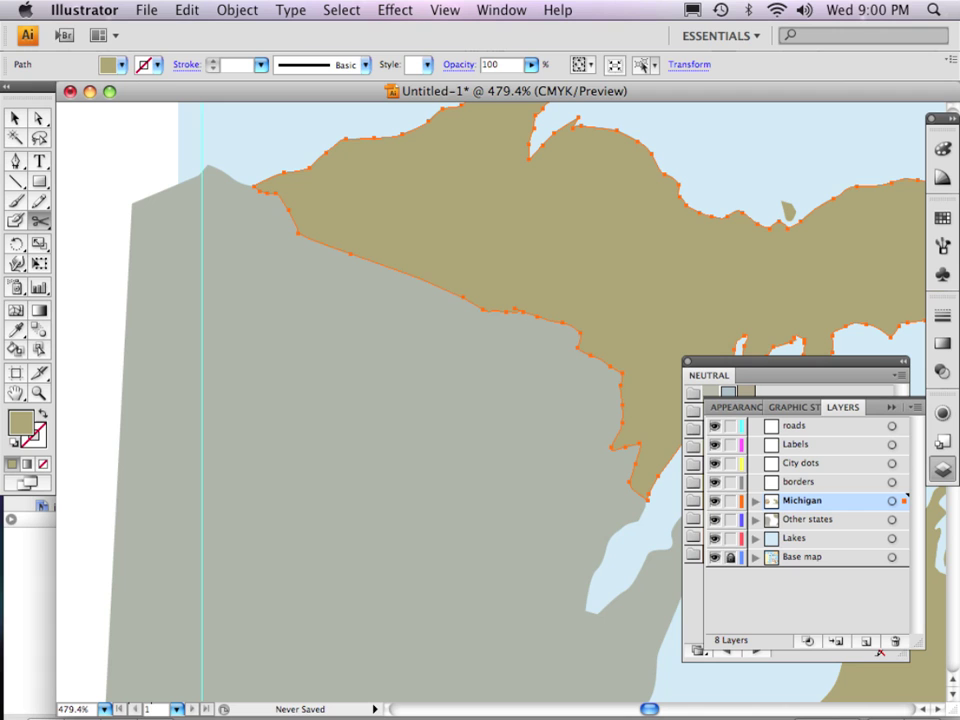
pyautogui.click(253, 186)
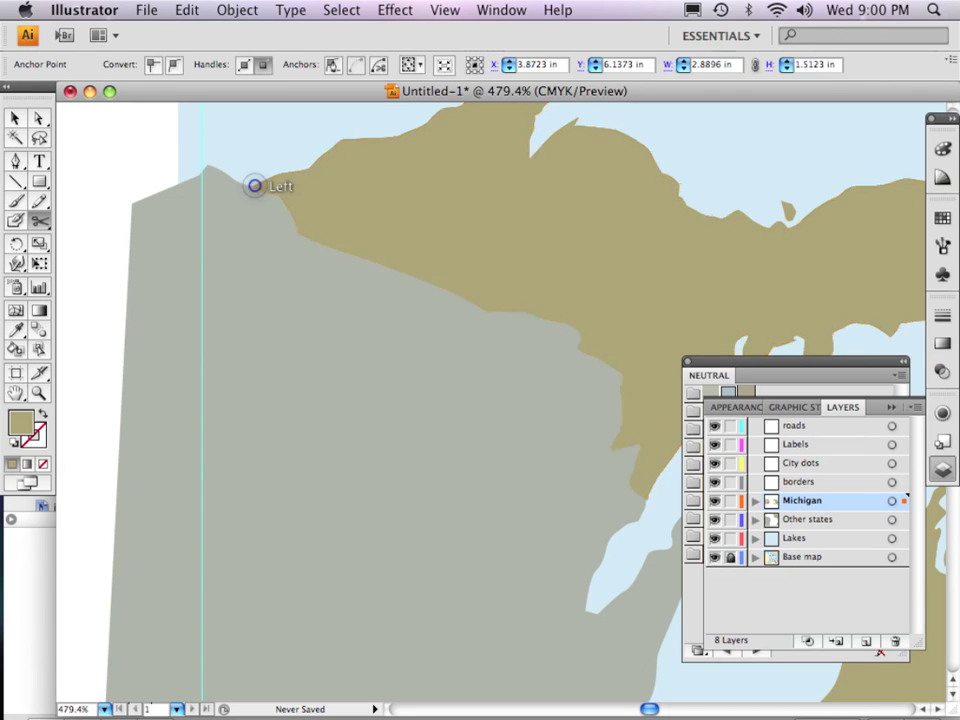
pyautogui.moveTo(581, 249); pyautogui.dragTo(306, 251)
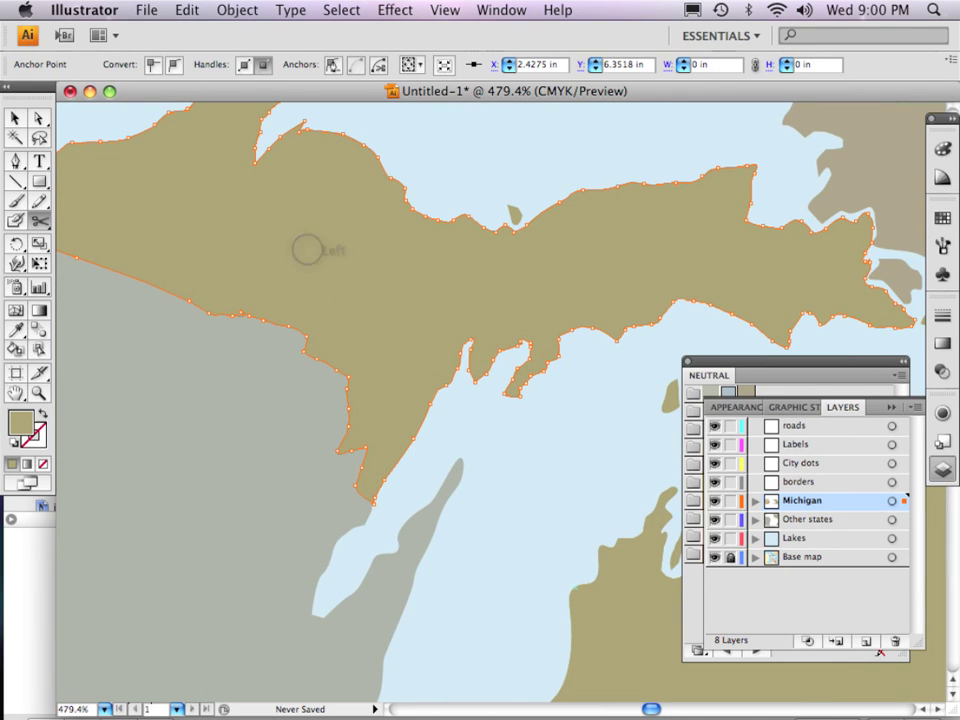
pyautogui.click(373, 502)
# - Delete the coastline part of the cut Upper Peninsula copy, keeping only the segment along the Wisconsin border
pyautogui.click(39, 118)
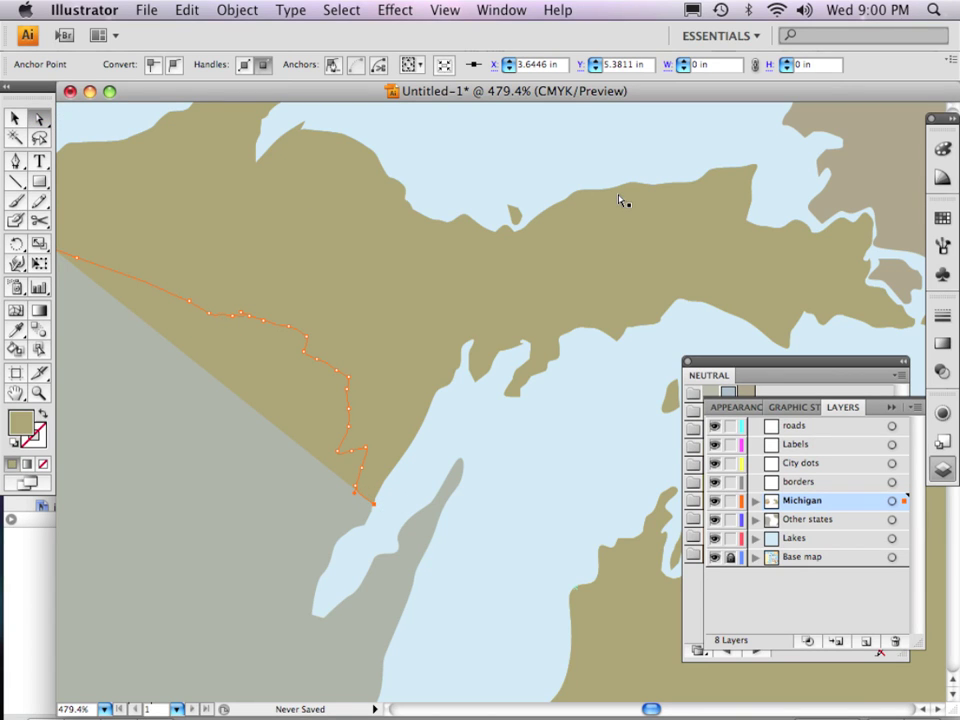
pyautogui.click(15, 118)
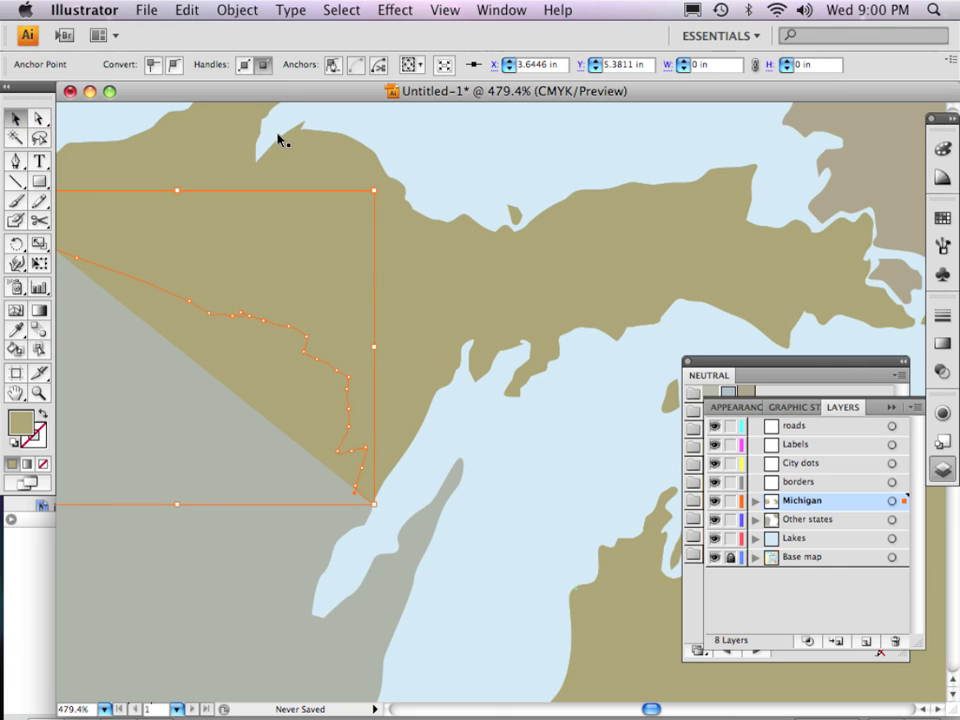
pyautogui.click(38, 118)
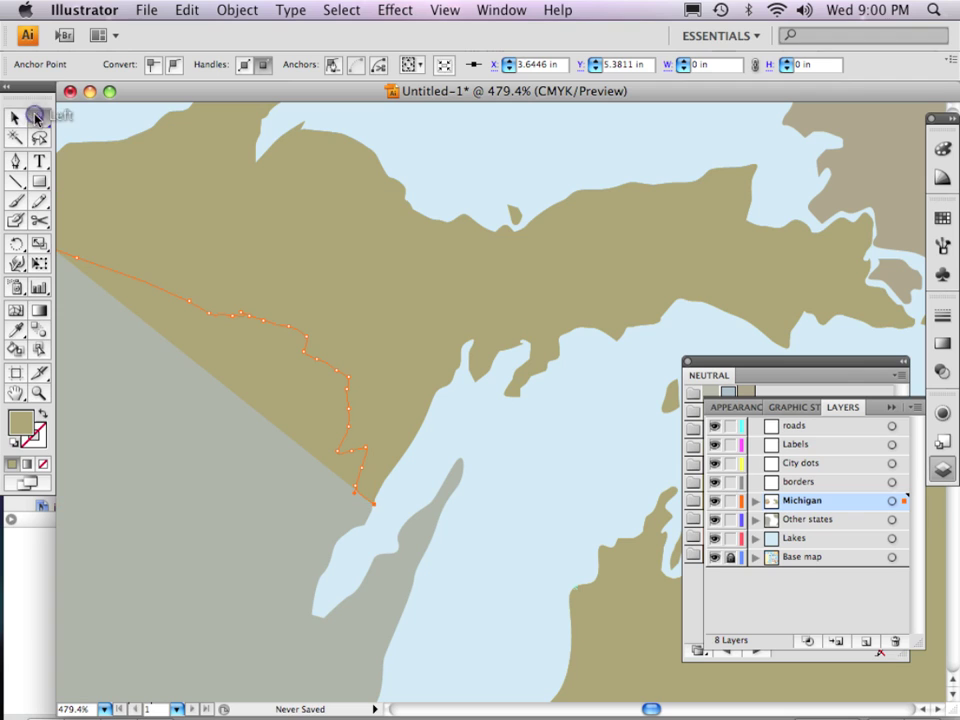
pyautogui.click(15, 118)
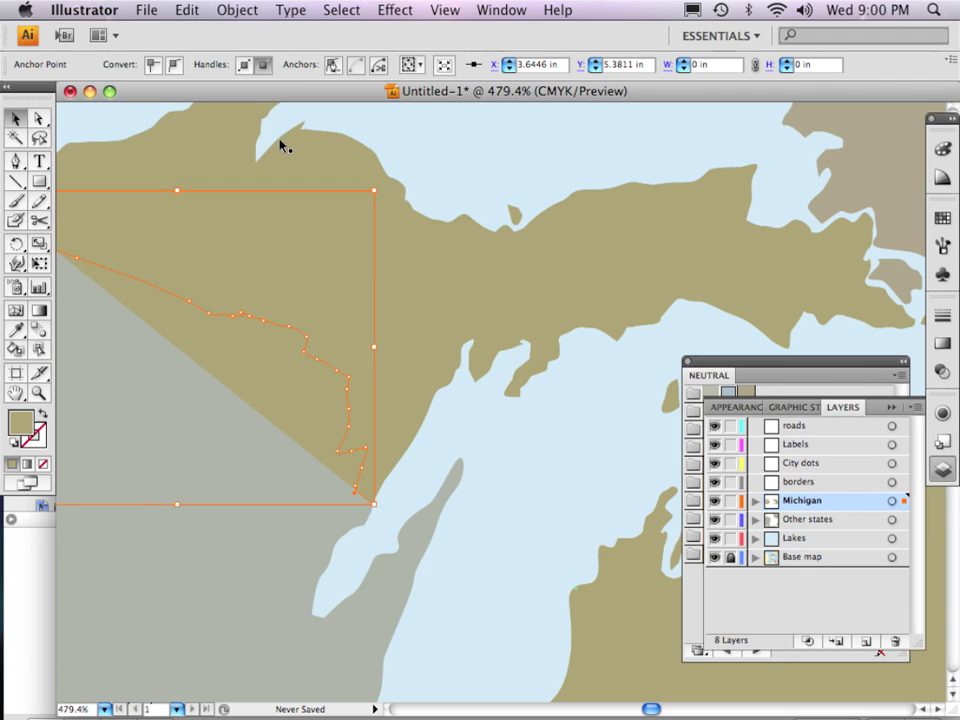
pyautogui.click(278, 142)
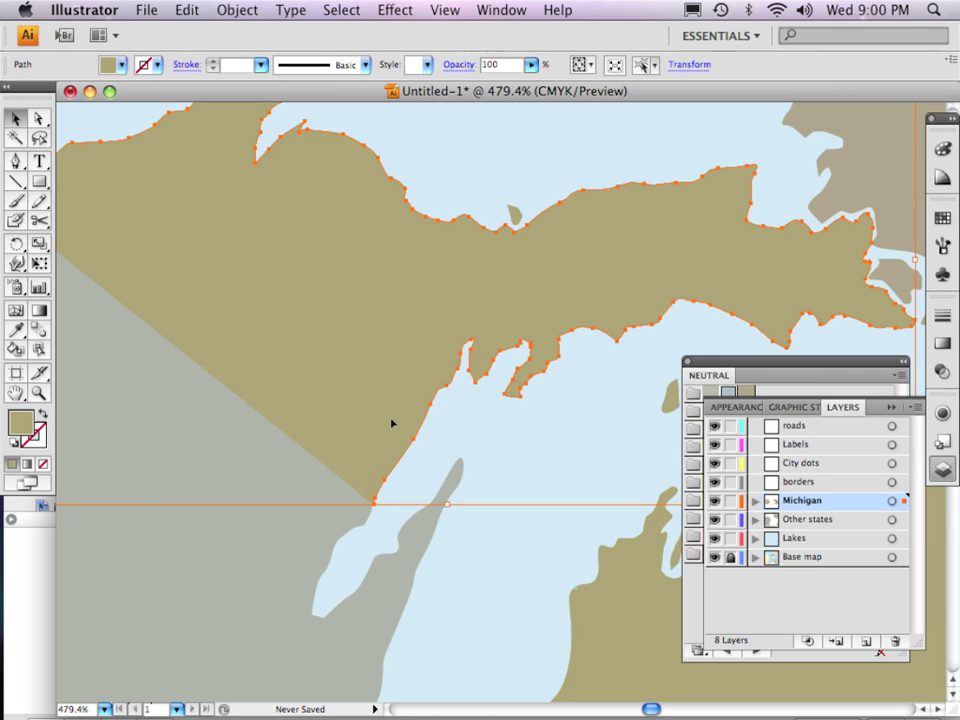
pyautogui.press('super+shift+a')
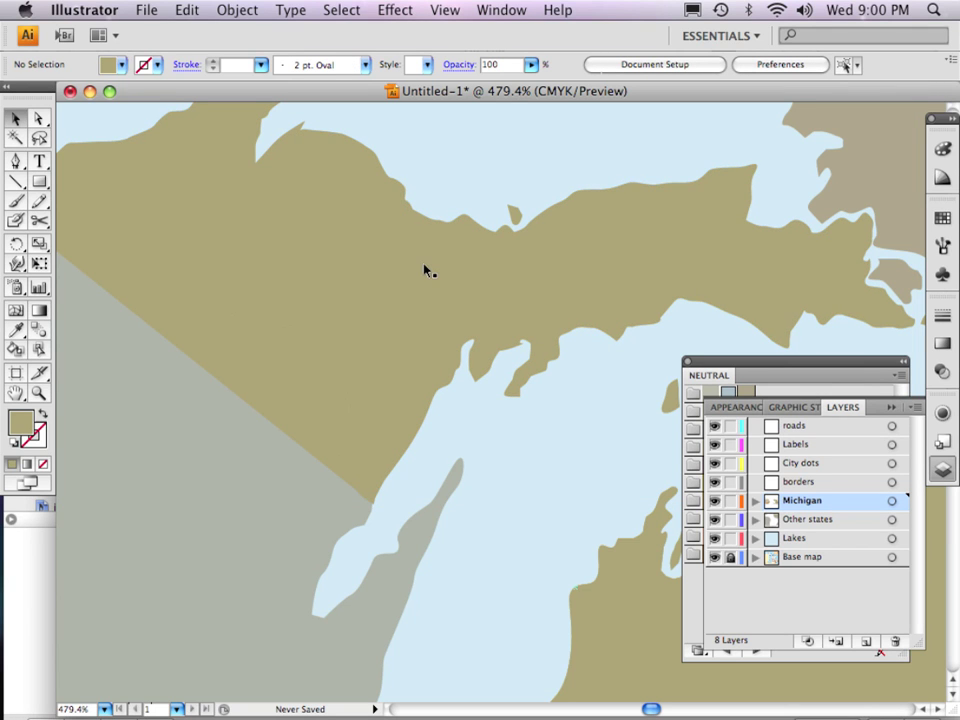
pyautogui.moveTo(424, 268); pyautogui.dragTo(558, 214)
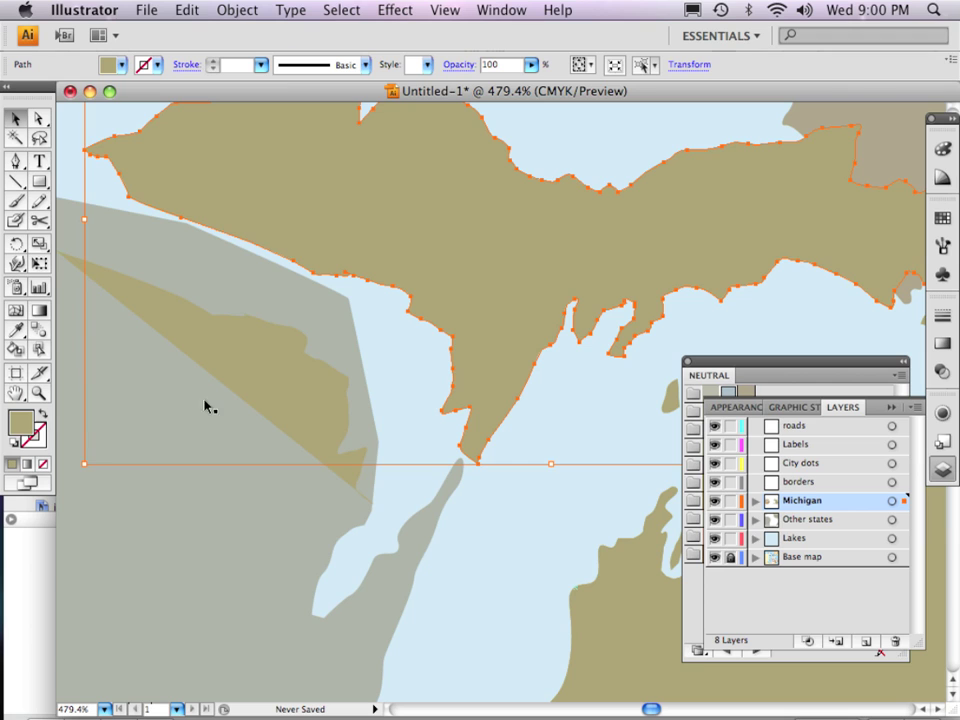
pyautogui.press('super+z')
# - Give the Wisconsin border segment no fill and a white 1 pt stroke, and deselect it
pyautogui.click(255, 358)
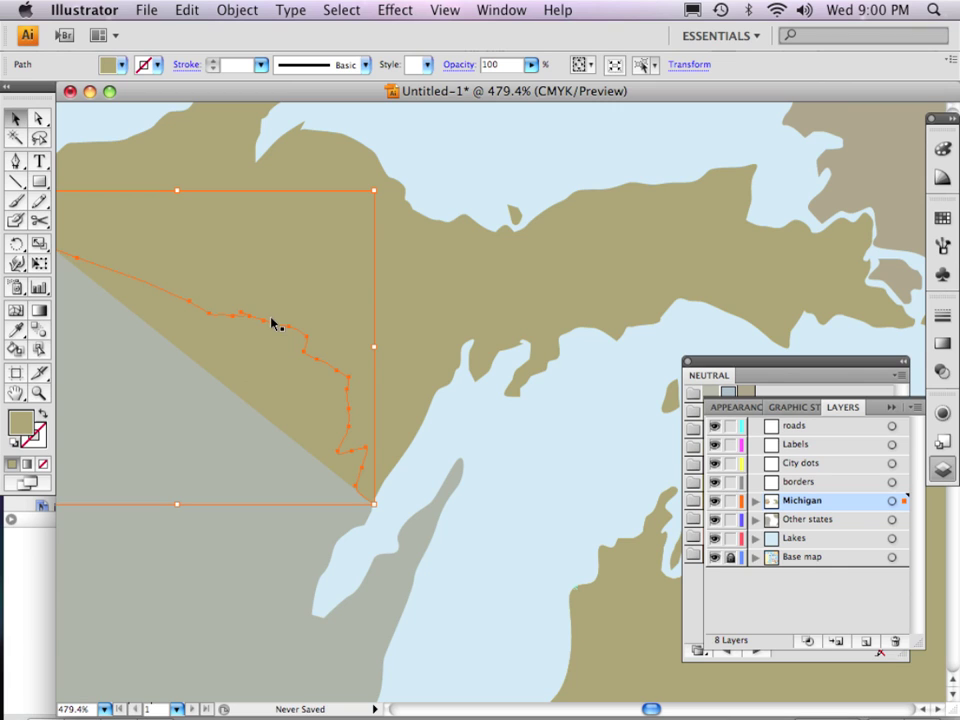
pyautogui.click(44, 460)
pyautogui.click(24, 428)
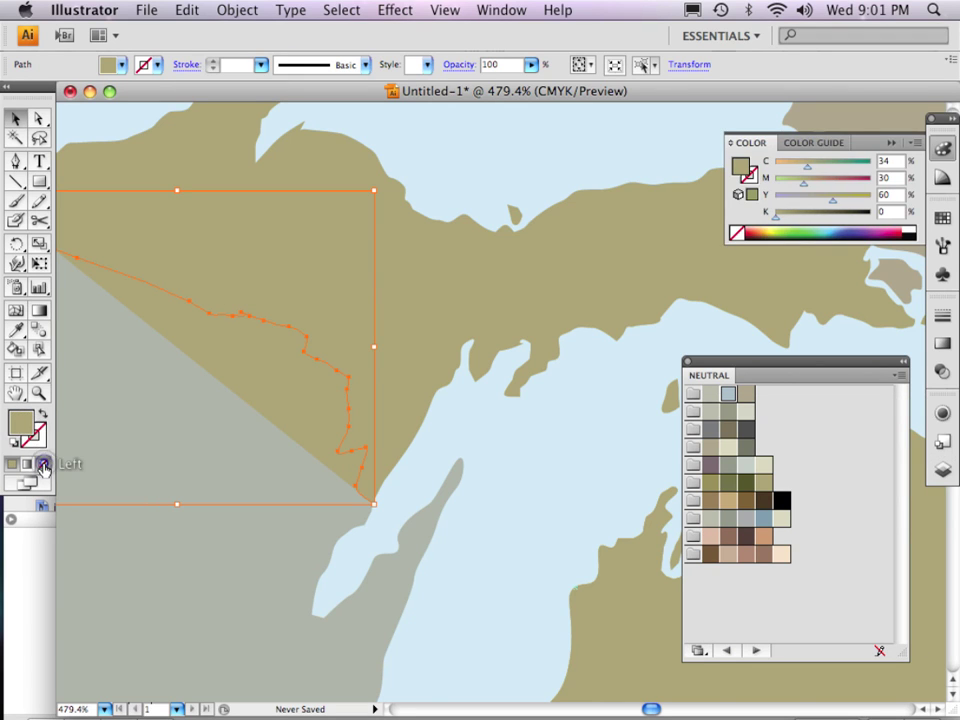
pyautogui.click(42, 463)
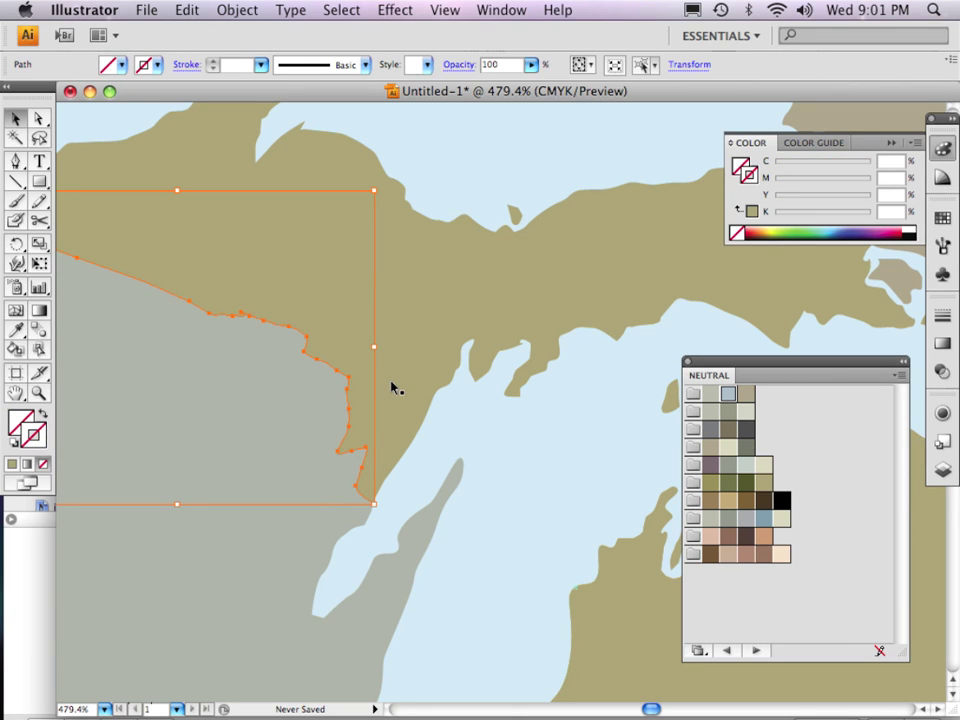
pyautogui.click(910, 230)
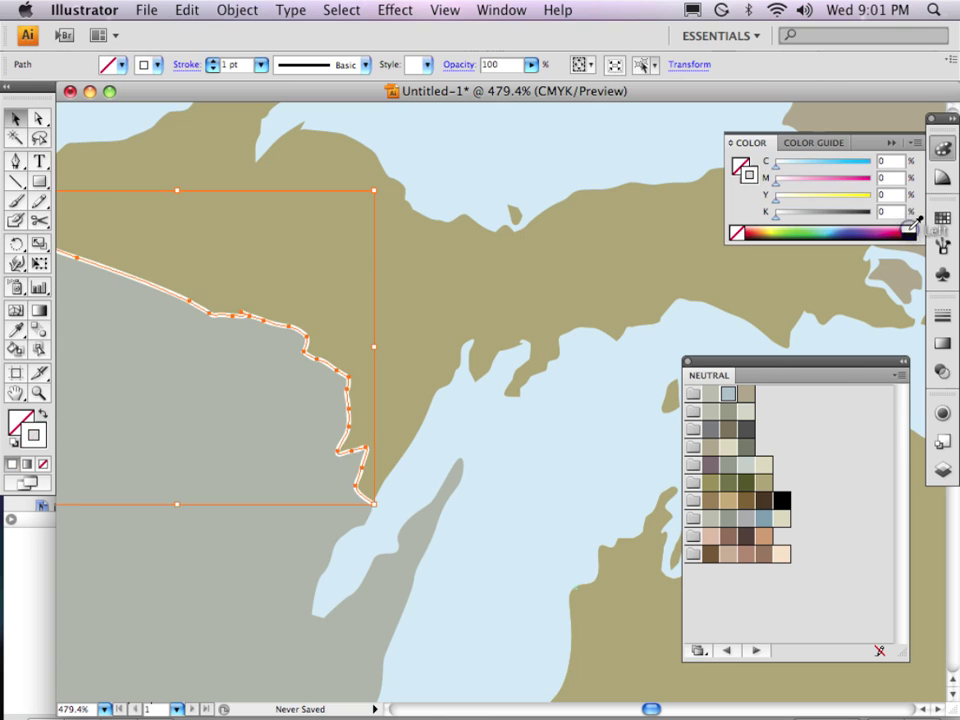
pyautogui.click(381, 140)
pyautogui.click(448, 407)
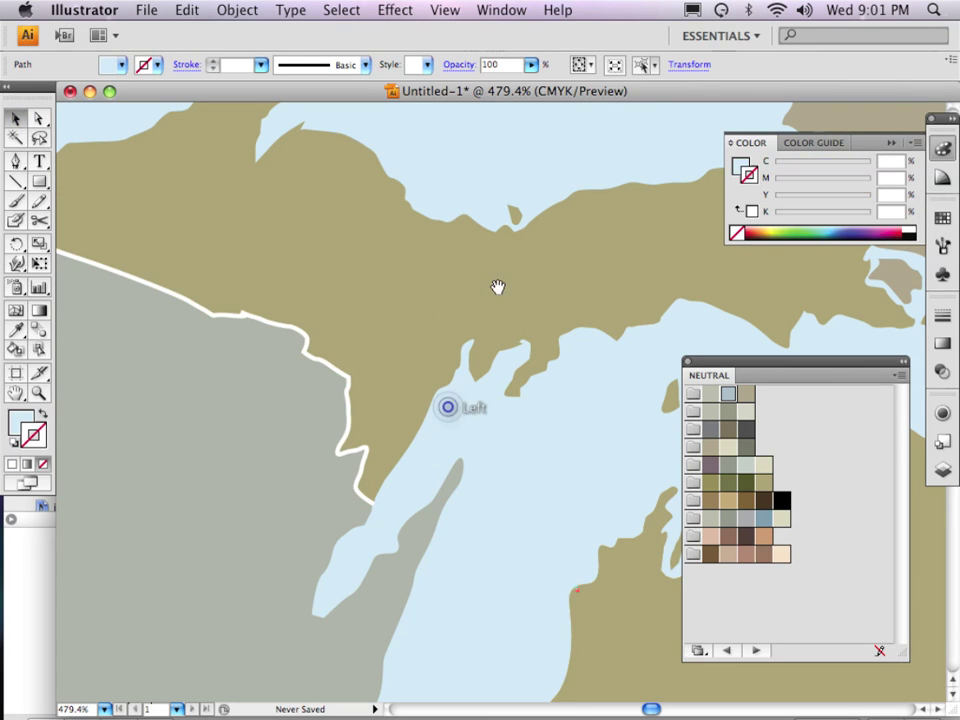
# - Select the border line between Wisconsin and the Upper Peninsula together with all matching white border lines on the map
pyautogui.moveTo(498, 287); pyautogui.dragTo(399, 296)
pyautogui.hotkey('ctrl', '0')
pyautogui.moveTo(287, 266); pyautogui.dragTo(578, 542)
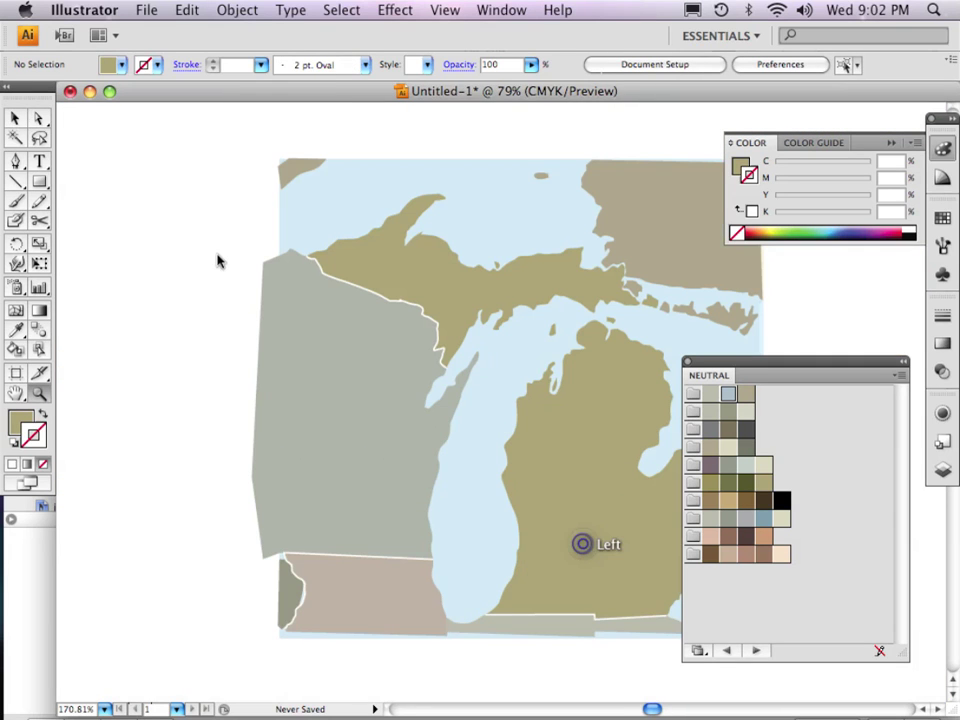
pyautogui.click(17, 116)
pyautogui.click(366, 289)
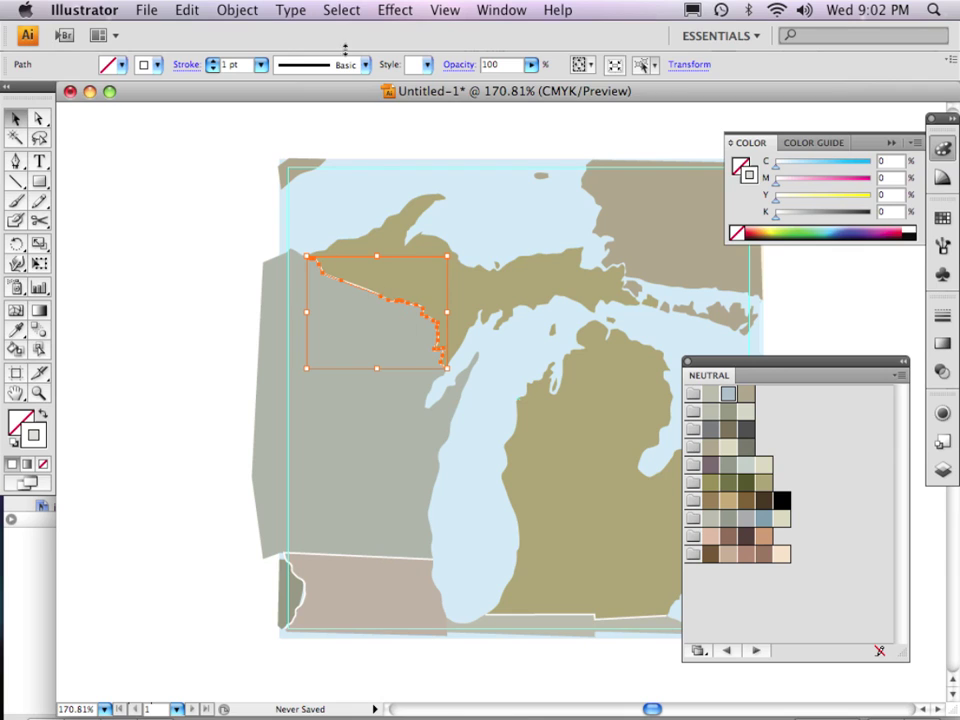
pyautogui.click(341, 10)
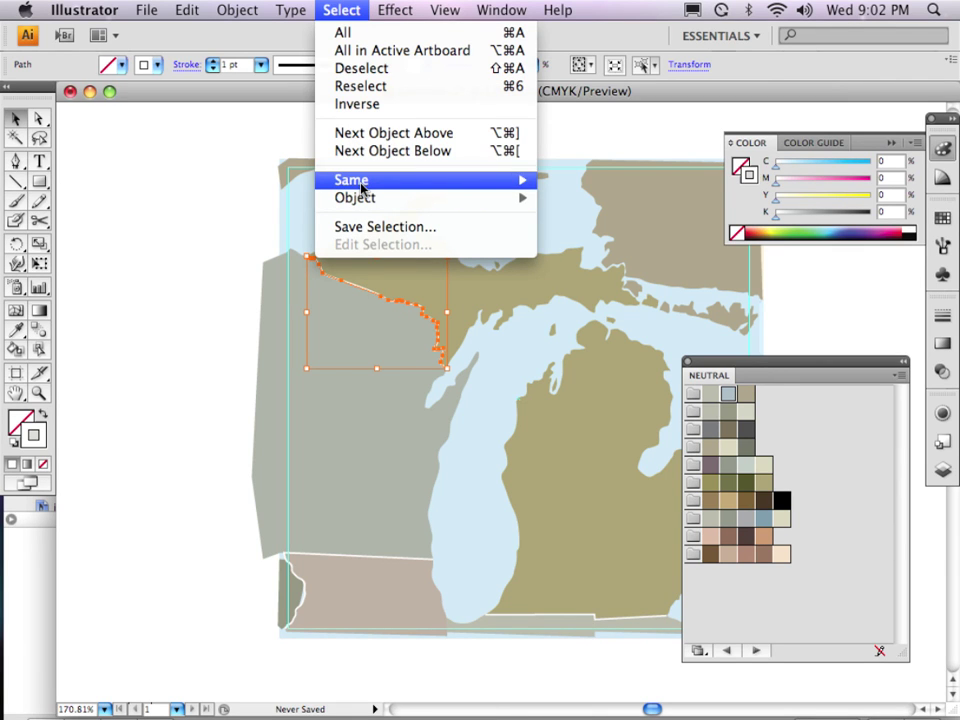
pyautogui.moveTo(362, 188)
pyautogui.click(592, 284)
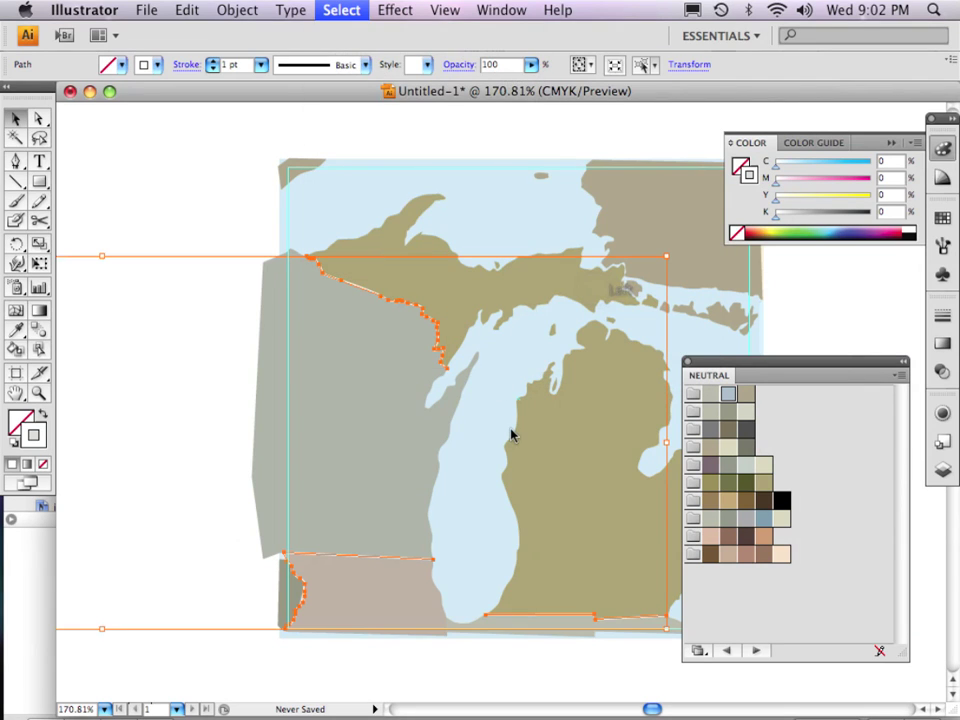